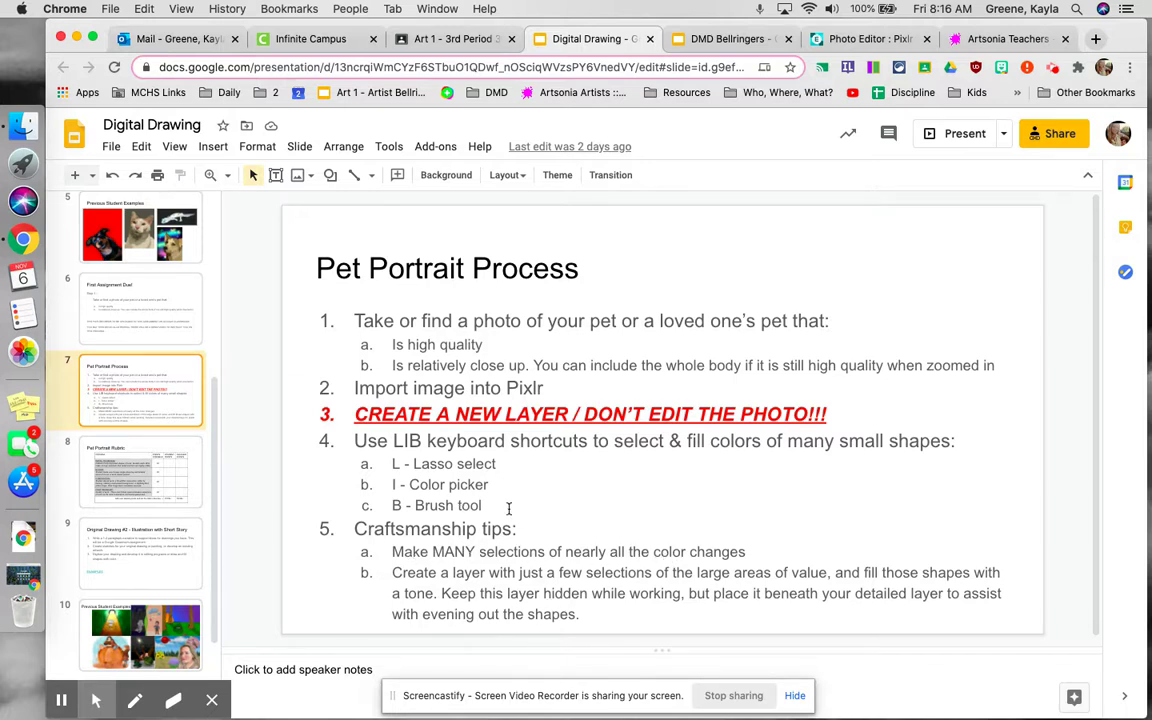
Switch to the Pixlr photo editor with the Mod.jpg cat photo open.
left_click(859, 40)
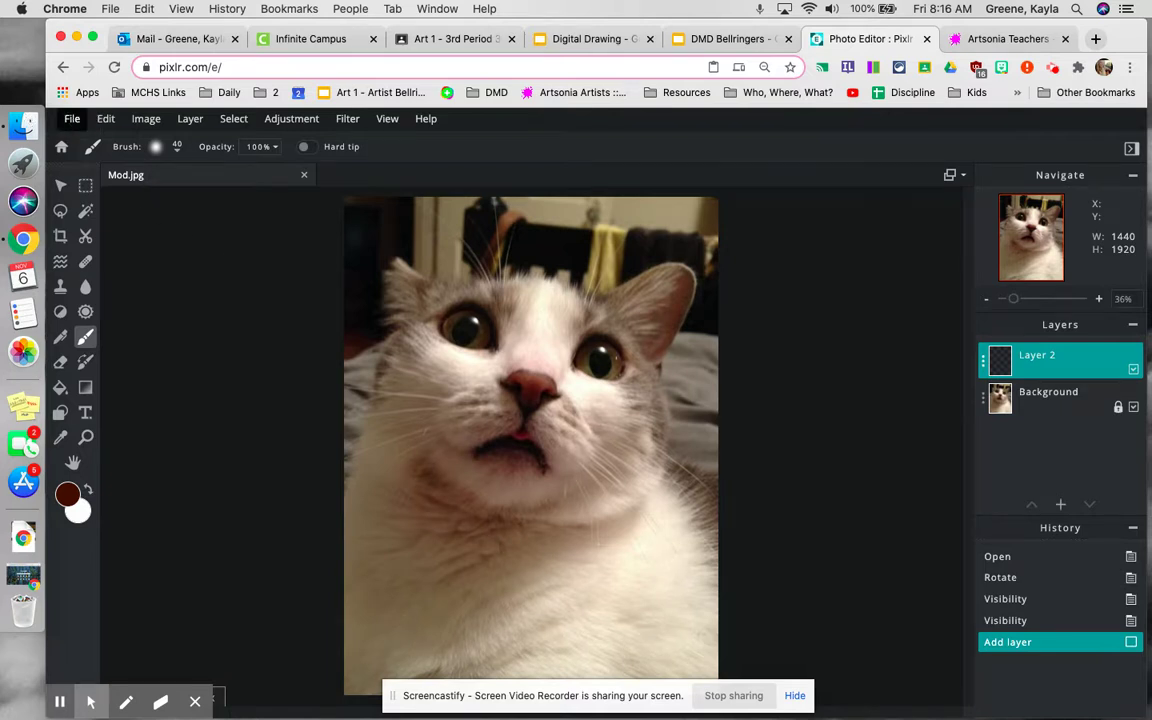
left_click(72, 120)
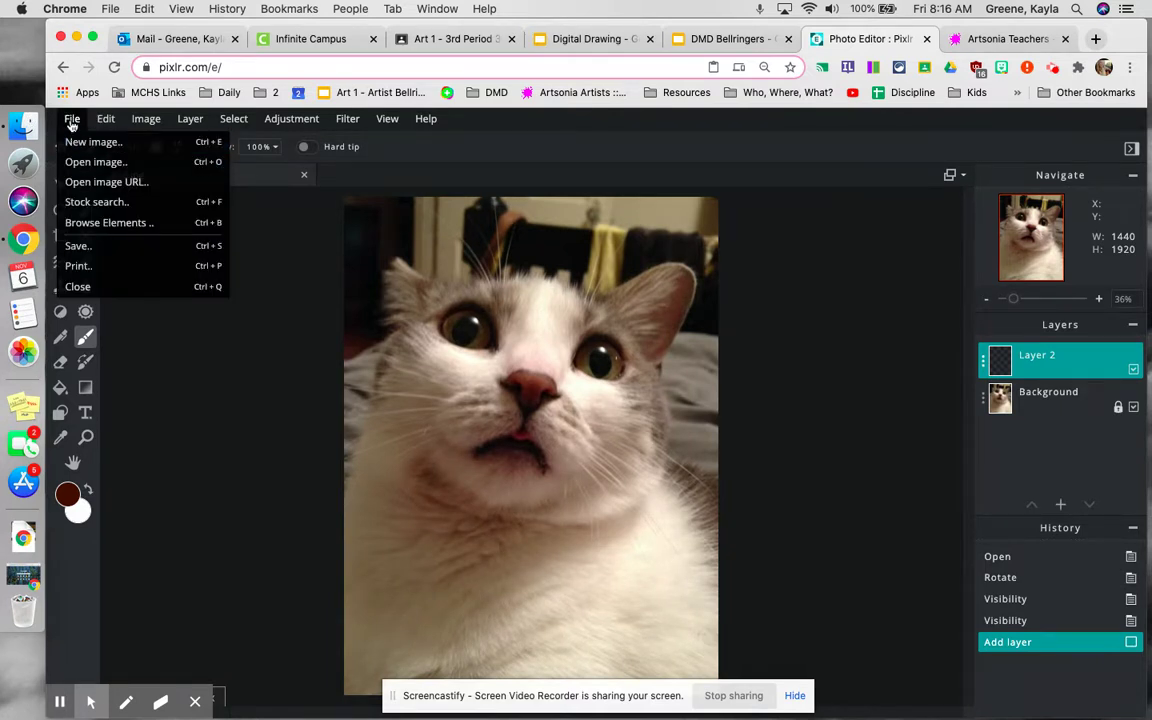
left_click(66, 120)
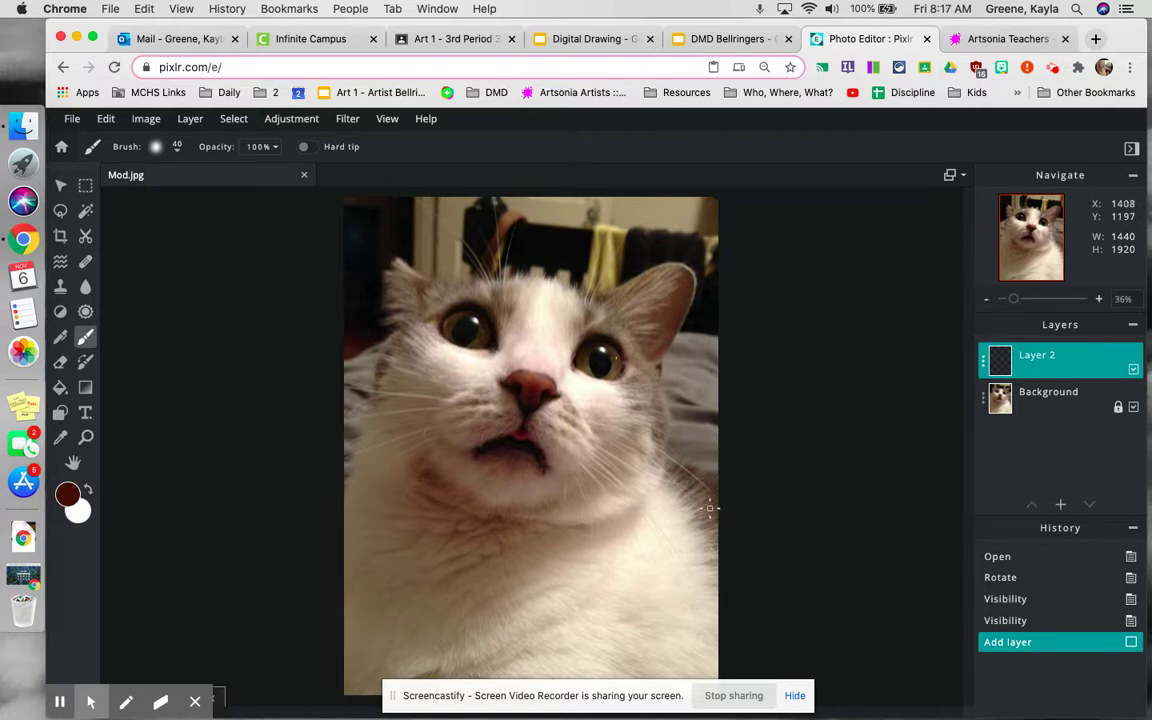
On Layer 2, lasso the brown background patch above the cat's shoulder, about 200 by 290 px, and sample its dark brown.
key("l")
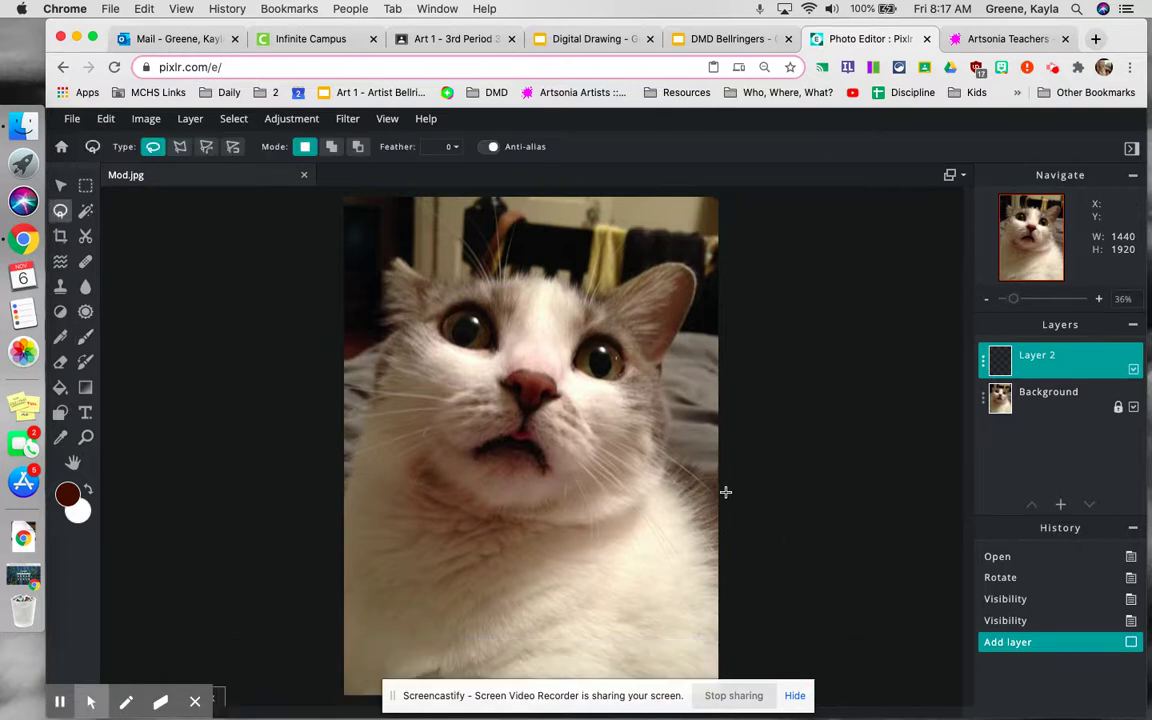
mouse_move(717, 481)
left_mouse_down()
mouse_move(667, 469)
mouse_move(722, 544)
mouse_move(736, 523)
mouse_move(716, 480)
left_mouse_up()
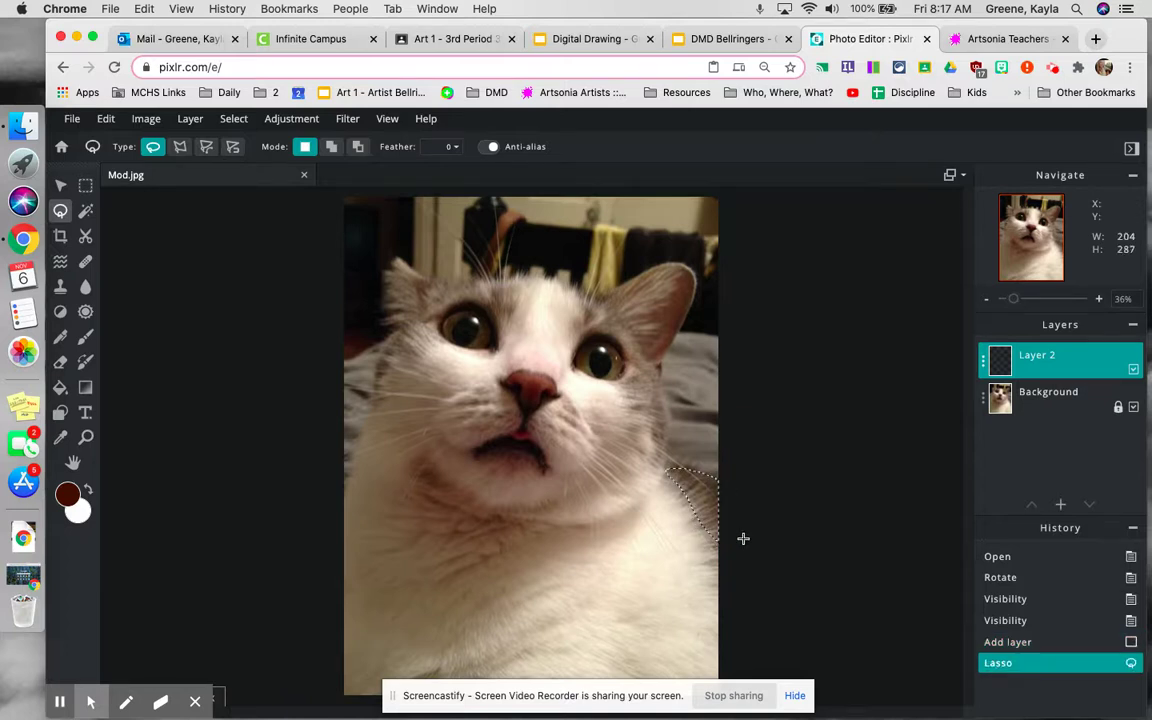
key("i")
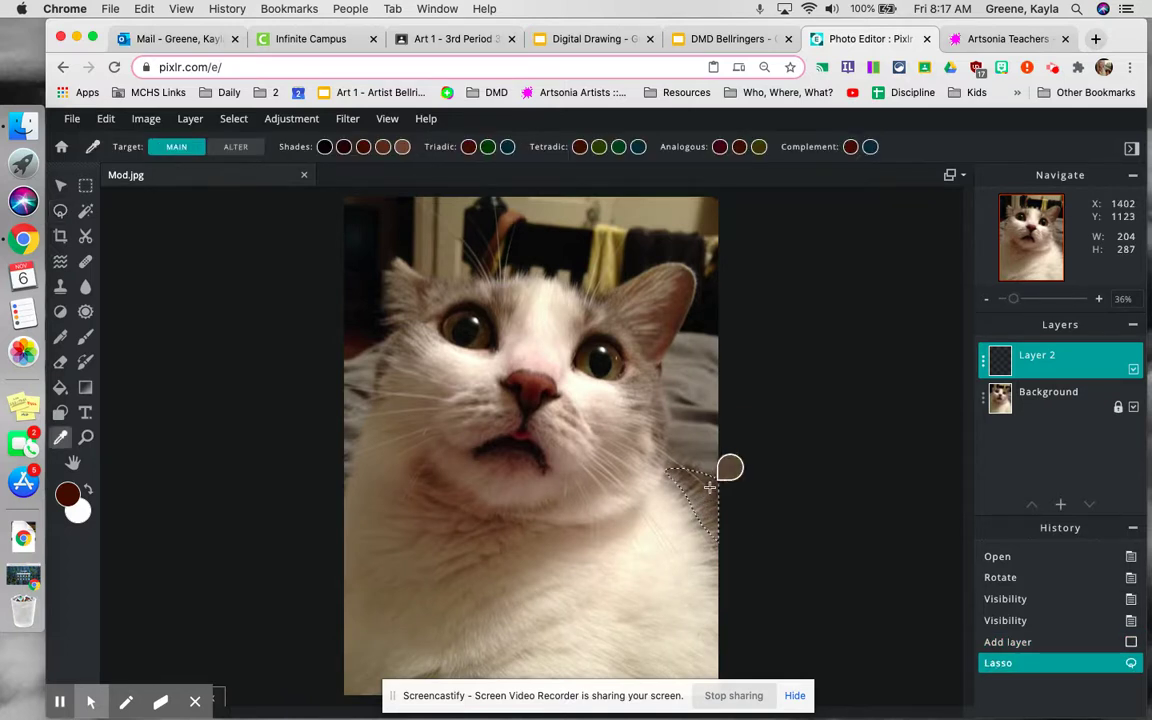
left_click(713, 485)
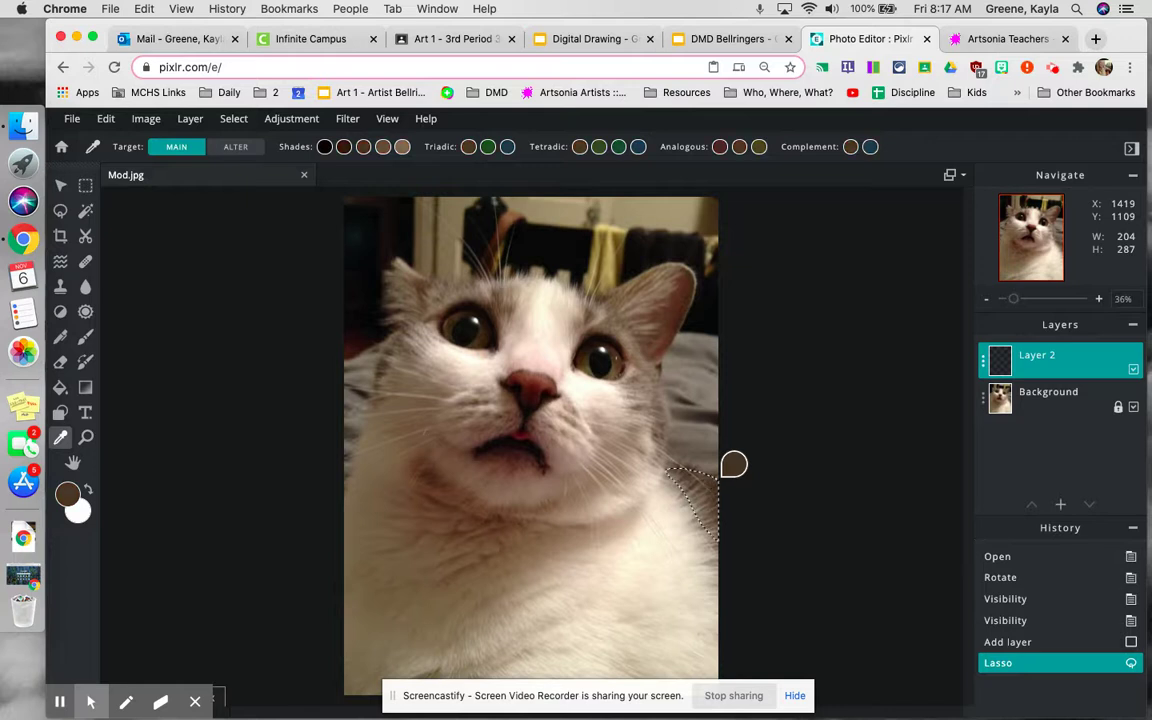
Set the brush size to 113 px and paint the selected background patch with the sampled brown.
key("b")
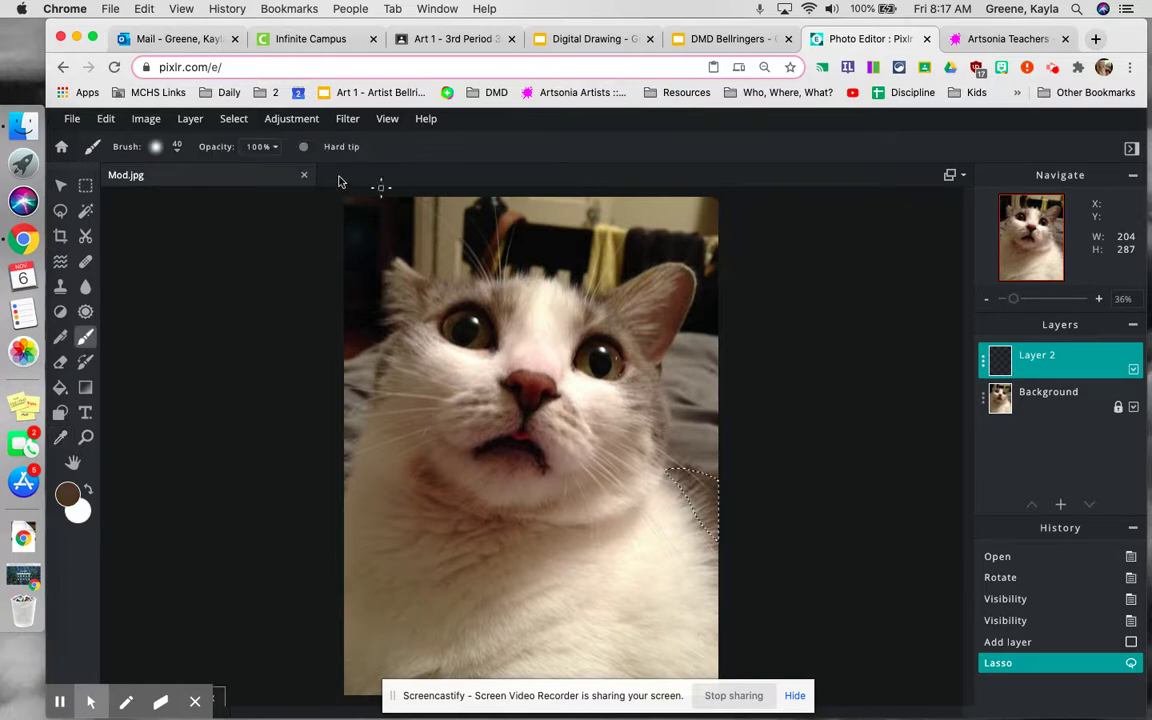
left_click(156, 146)
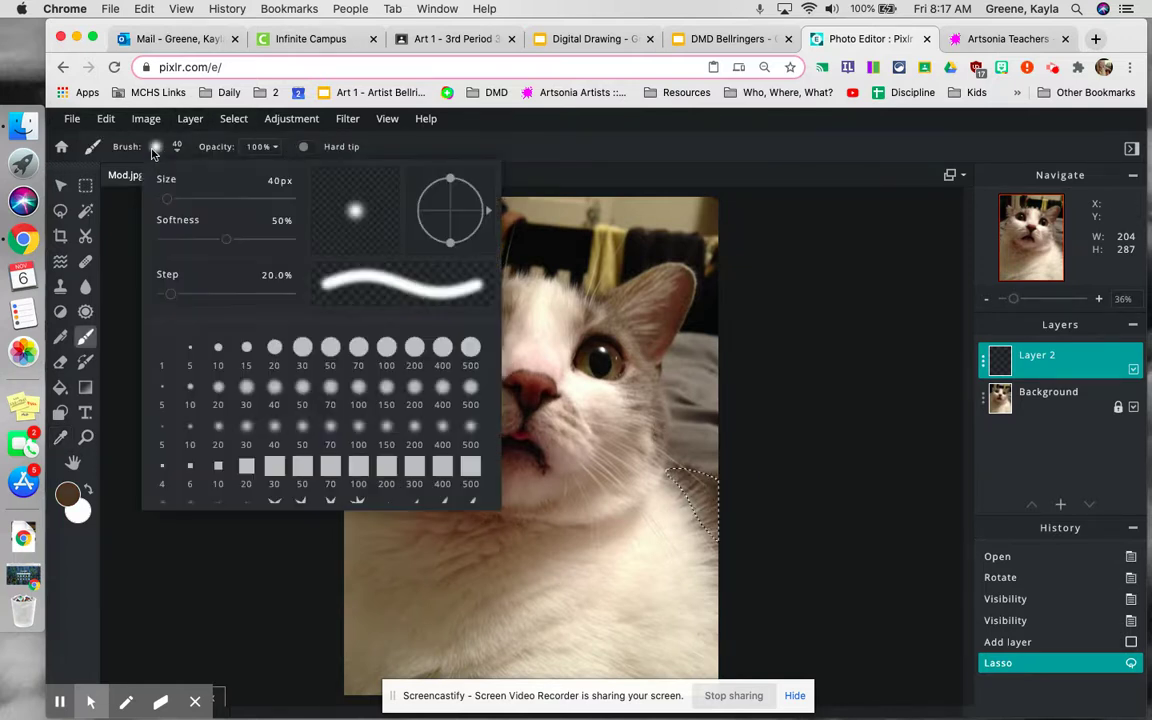
left_click_drag(167, 199, 177, 203)
left_click(152, 145)
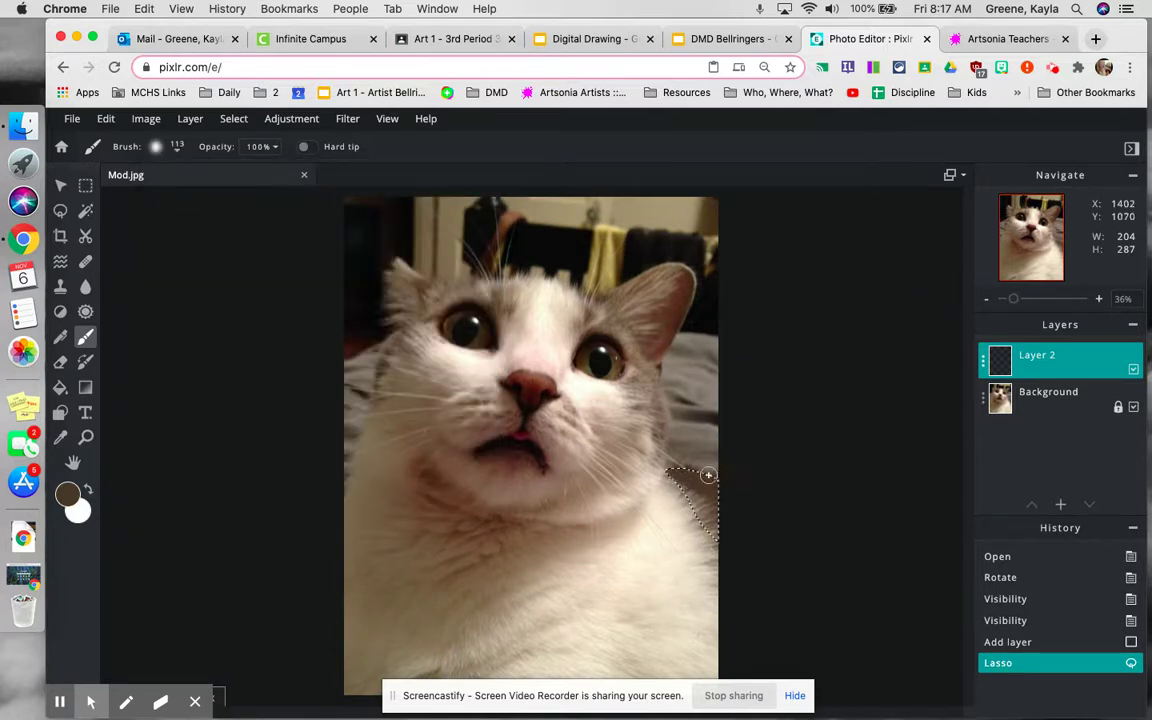
mouse_move(708, 528)
left_mouse_down()
mouse_move(715, 540)
mouse_move(681, 463)
mouse_move(710, 489)
mouse_move(720, 474)
left_mouse_up()
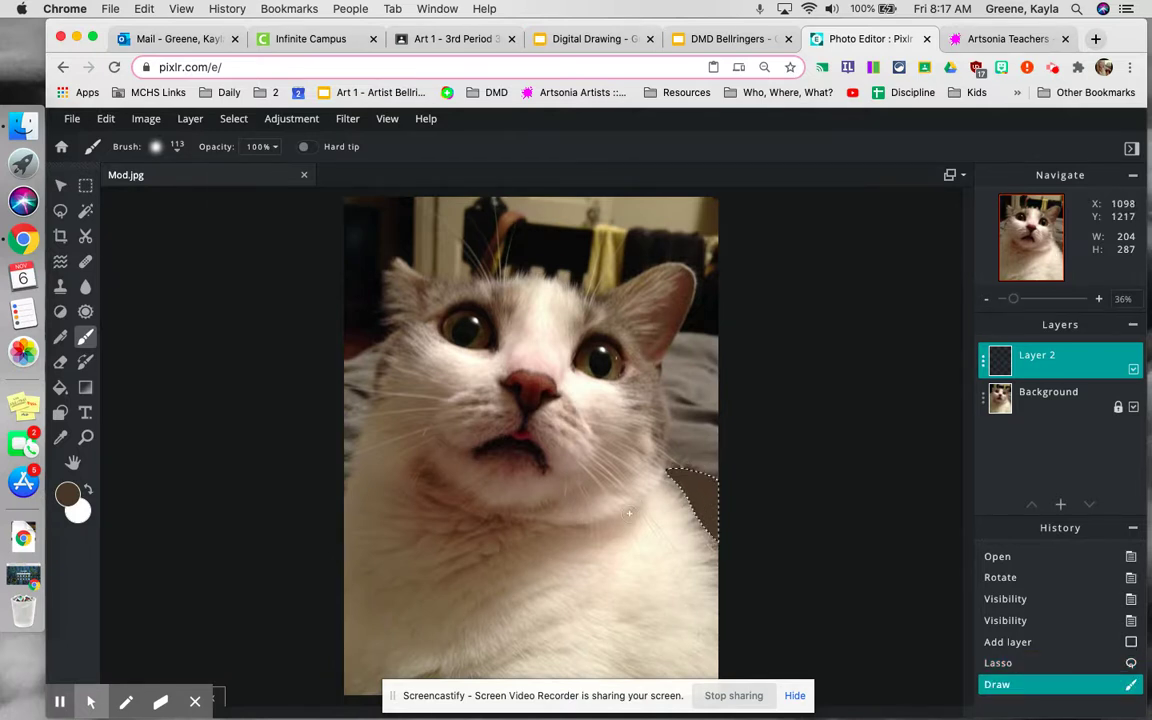
Lasso the dark mouth opening, about 270 by 100 px, sample its near-black colour and brush it over the selection.
key("l")
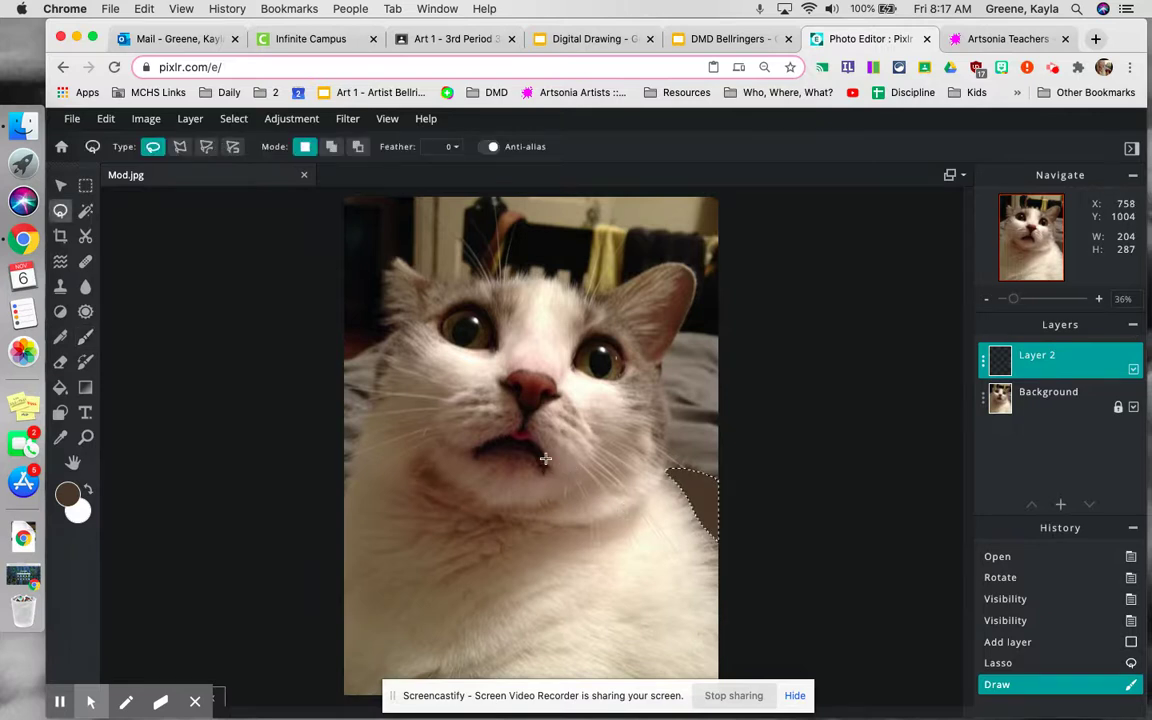
left_click(541, 452)
mouse_move(521, 440)
left_mouse_down()
mouse_move(497, 440)
mouse_move(539, 461)
mouse_move(533, 452)
left_mouse_up()
key("i")
left_click(527, 450)
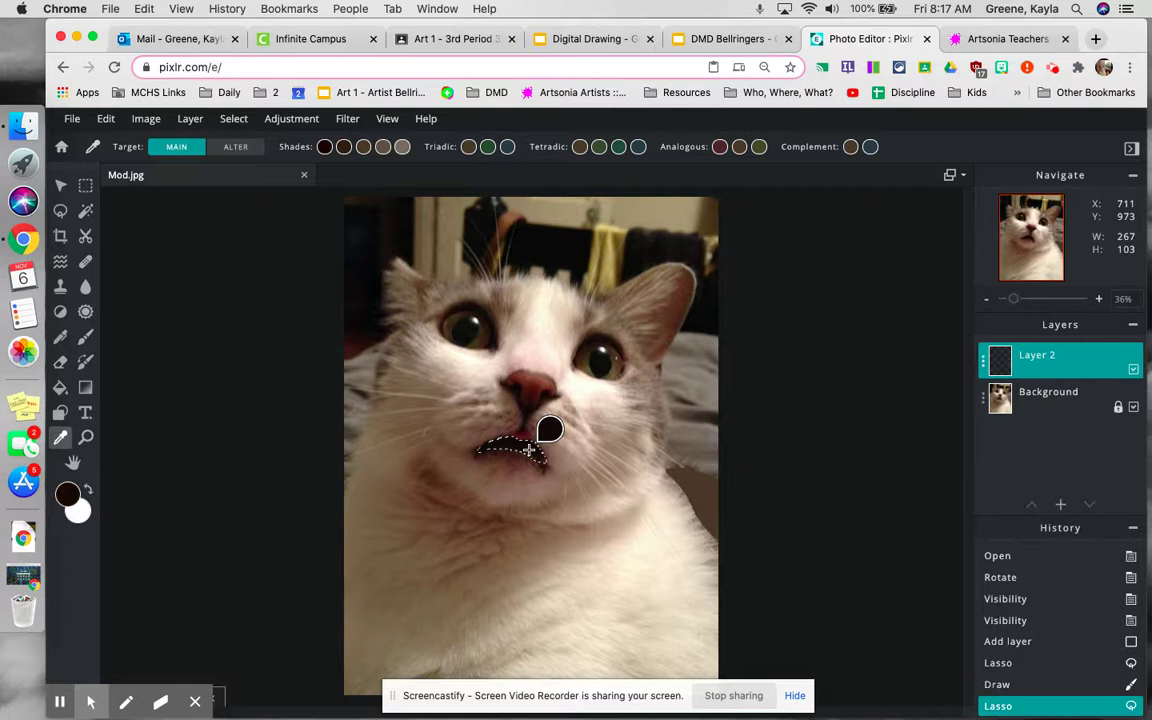
key("b")
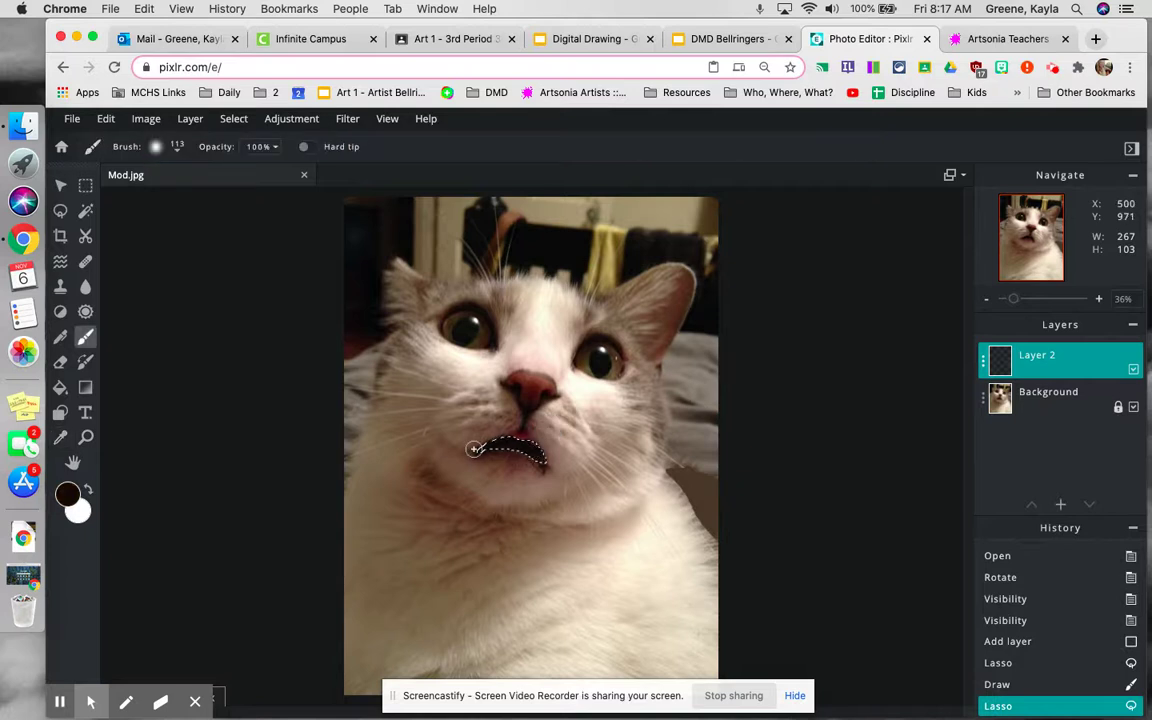
left_click_drag(465, 438, 525, 460)
Lasso the inside of the ear on the image's right side, about 240 by 350 px, and paint it with a sampled reddish brown.
key("l")
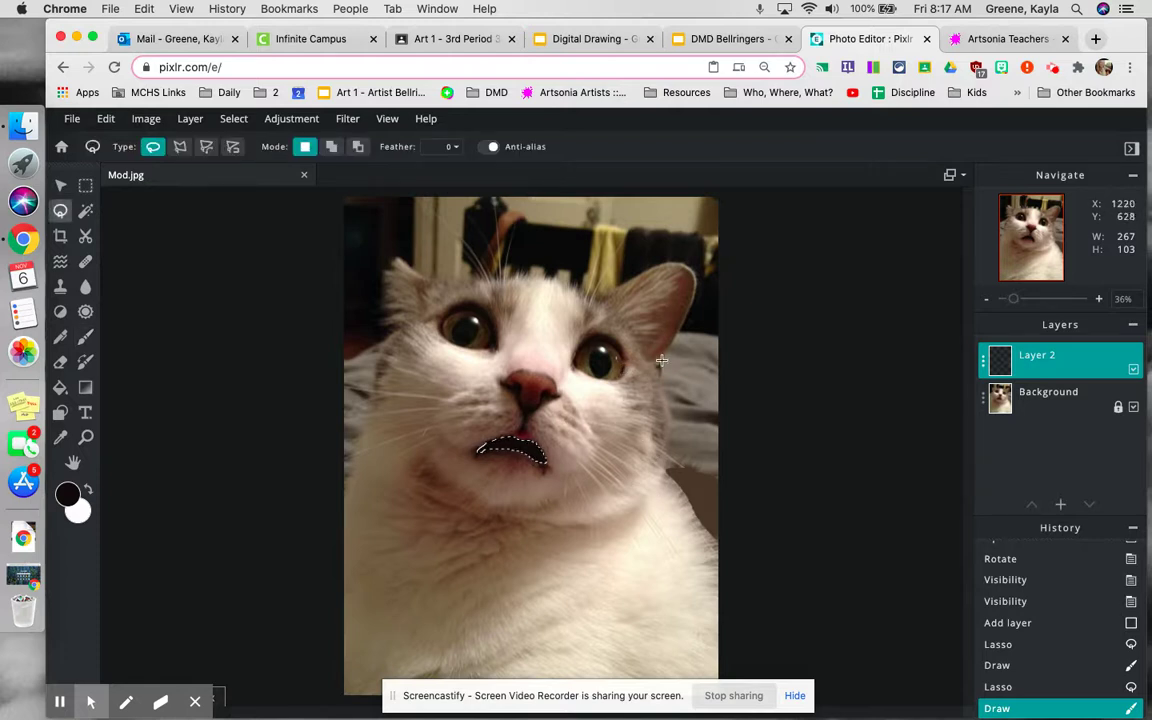
mouse_move(660, 360)
left_mouse_down()
mouse_move(689, 292)
mouse_move(678, 273)
mouse_move(629, 285)
mouse_move(657, 356)
left_mouse_up()
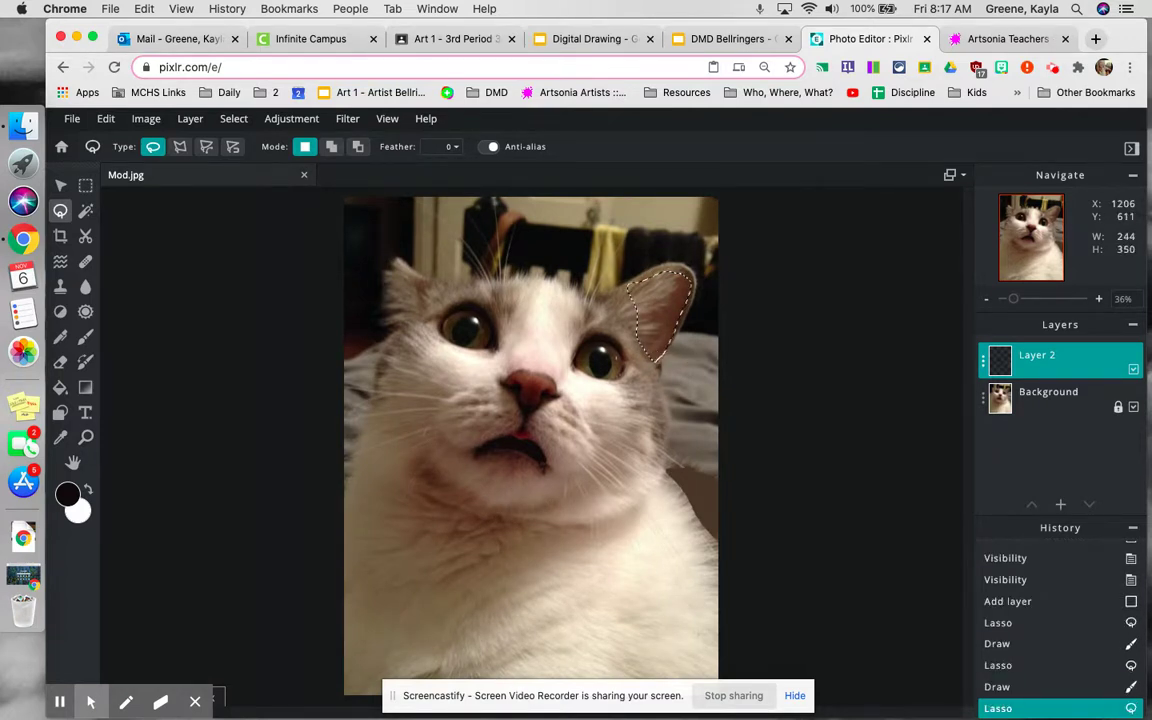
key("i")
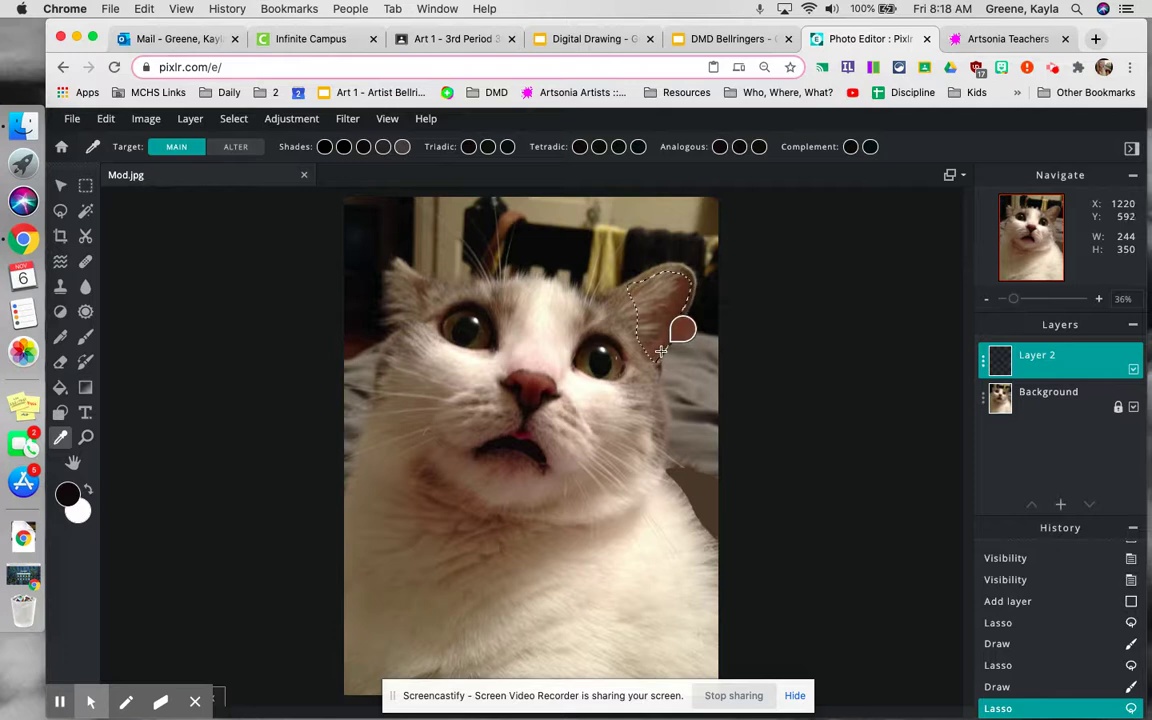
left_click(661, 350)
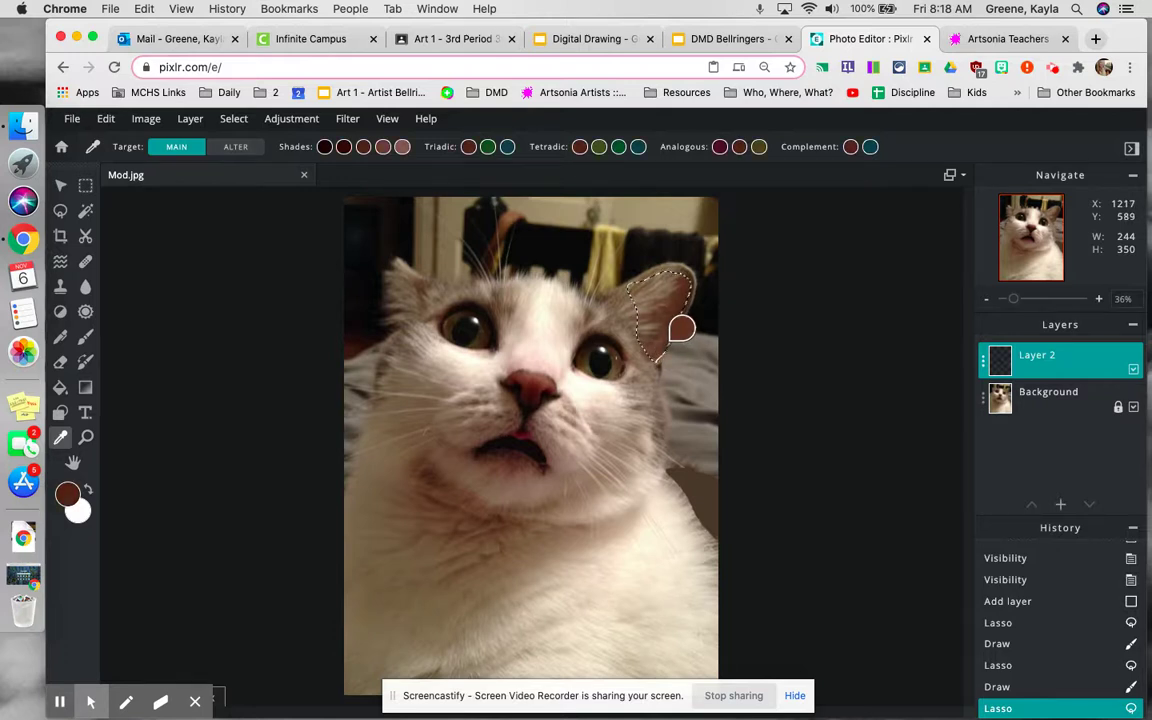
key("b")
mouse_move(657, 343)
left_mouse_down()
mouse_move(668, 263)
mouse_move(643, 347)
mouse_move(681, 289)
mouse_move(575, 256)
left_mouse_up()
Lasso the white fur from the forehead around the nose to the cheek, about 520 by 420 px, and paint it with a sampled cream.
key("l")
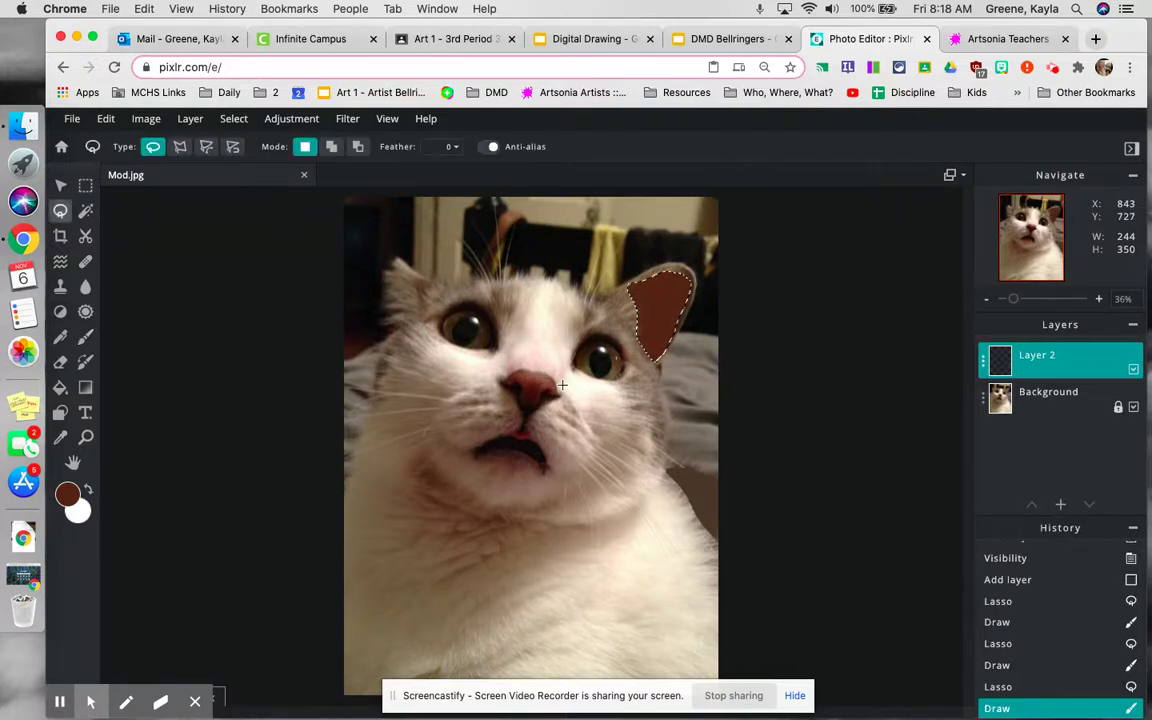
left_click_drag(562, 384, 570, 348)
left_click_drag(446, 380, 483, 395)
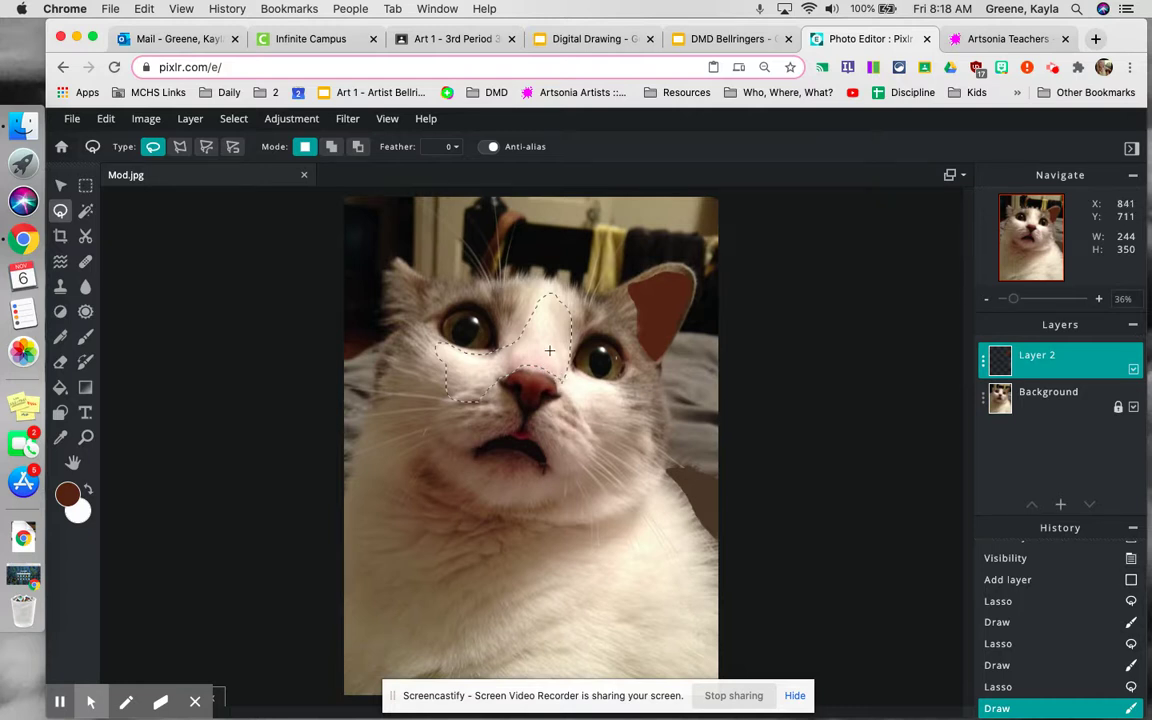
left_click_drag(553, 358, 548, 347)
key("i")
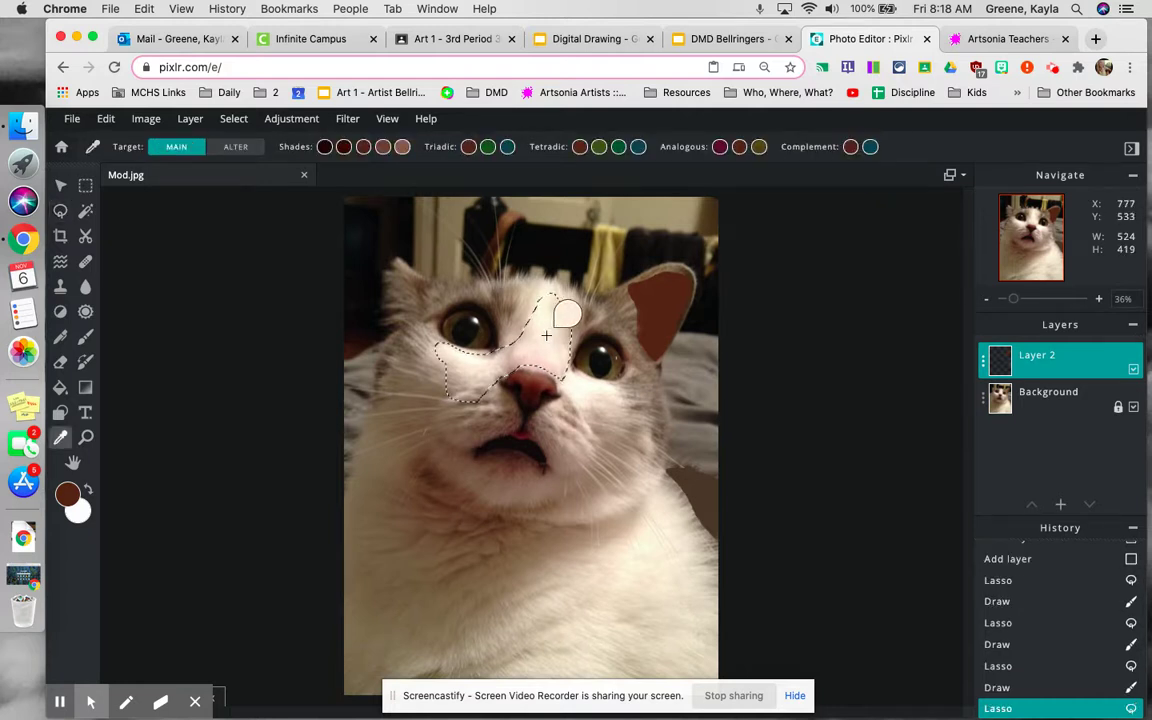
left_click(546, 335)
key("b")
mouse_move(546, 333)
left_mouse_down()
mouse_move(512, 300)
mouse_move(522, 319)
mouse_move(487, 336)
mouse_move(509, 341)
mouse_move(468, 345)
mouse_move(446, 368)
mouse_move(458, 390)
mouse_move(423, 378)
left_mouse_up()
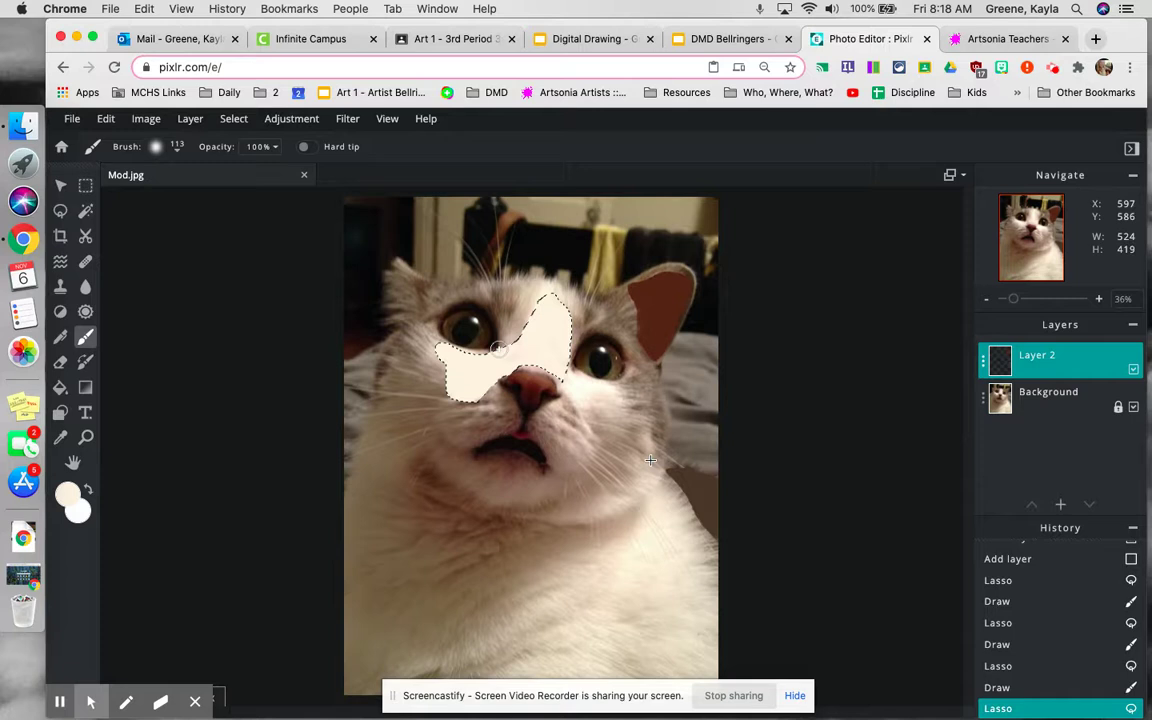
Lasso the light chest and shoulder fur in the photo's lower right, about 940 by 800 px, and sample its cream colour.
key("l")
left_click(590, 440)
mouse_move(639, 510)
left_mouse_down()
mouse_move(616, 539)
mouse_move(542, 582)
mouse_move(474, 658)
mouse_move(485, 697)
mouse_move(658, 716)
mouse_move(793, 712)
mouse_move(824, 630)
mouse_move(808, 597)
mouse_move(759, 585)
mouse_move(656, 489)
left_mouse_up()
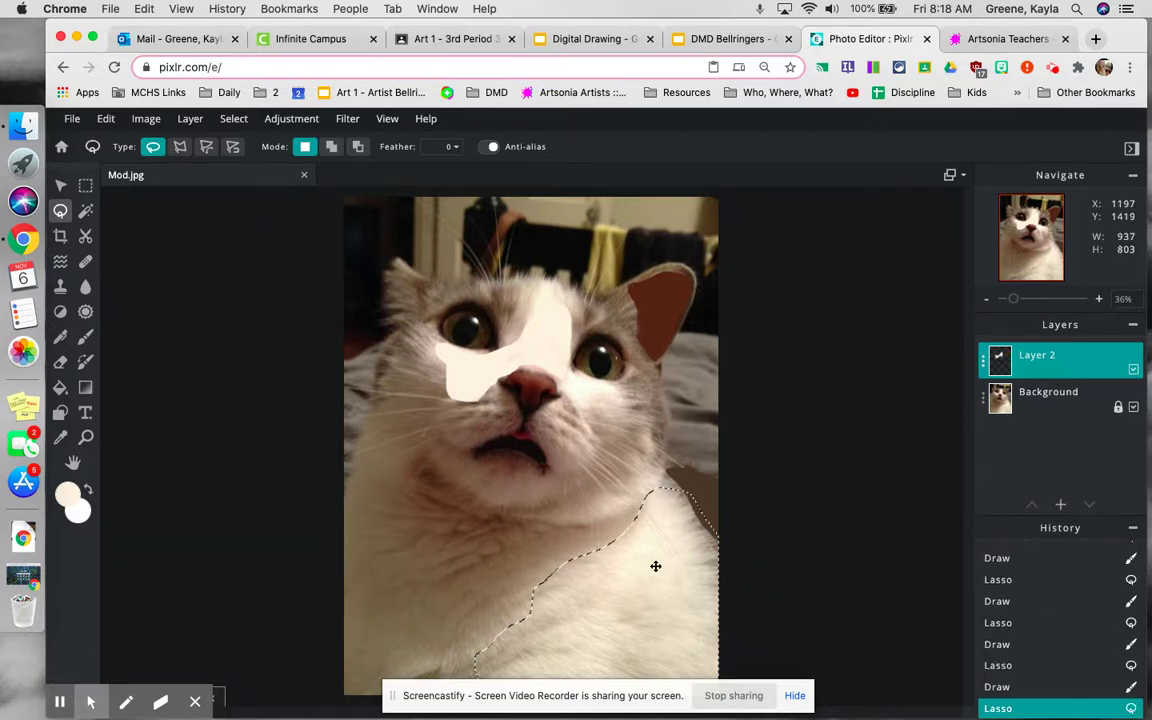
key("i")
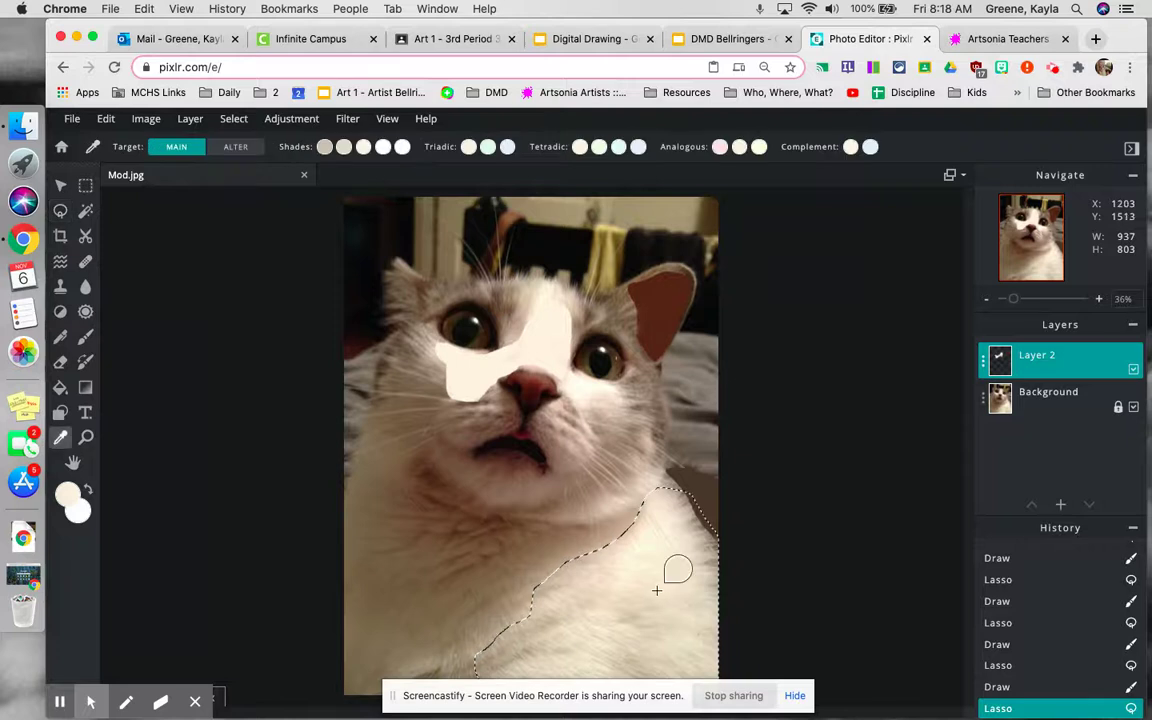
Paint the selected chest area with the sampled cream, enlarging the brush to 605 px to fill it.
key("b")
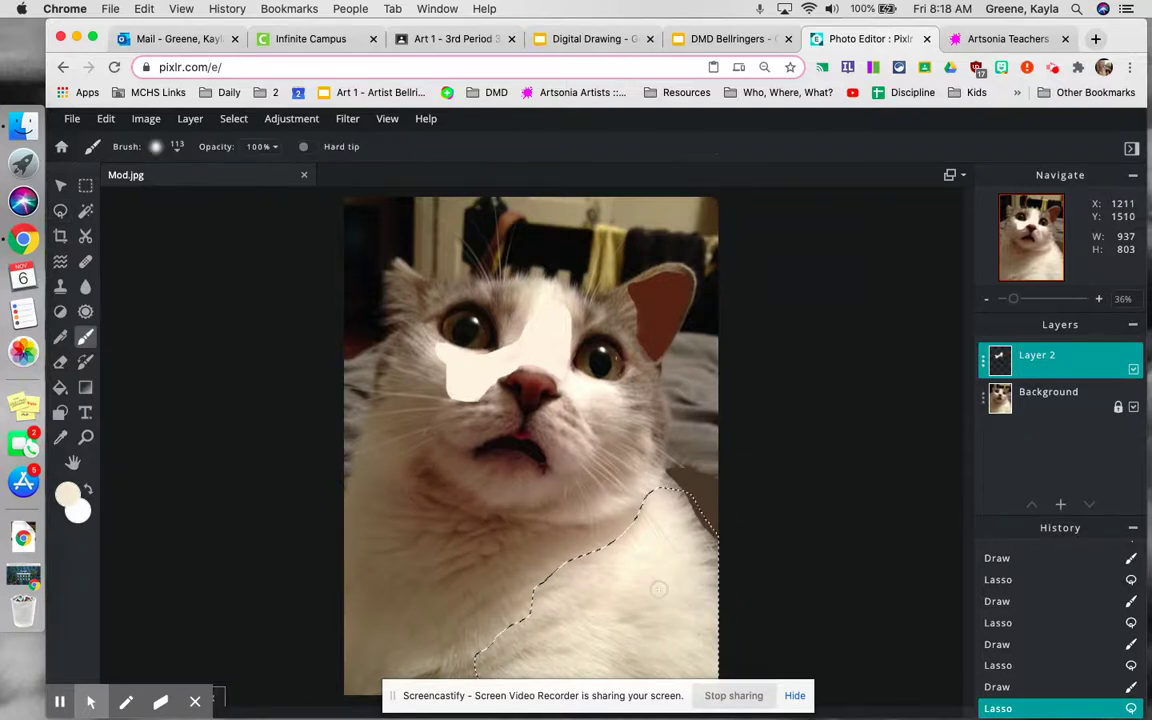
mouse_move(622, 466)
left_mouse_down()
mouse_move(525, 550)
mouse_move(561, 521)
left_mouse_up()
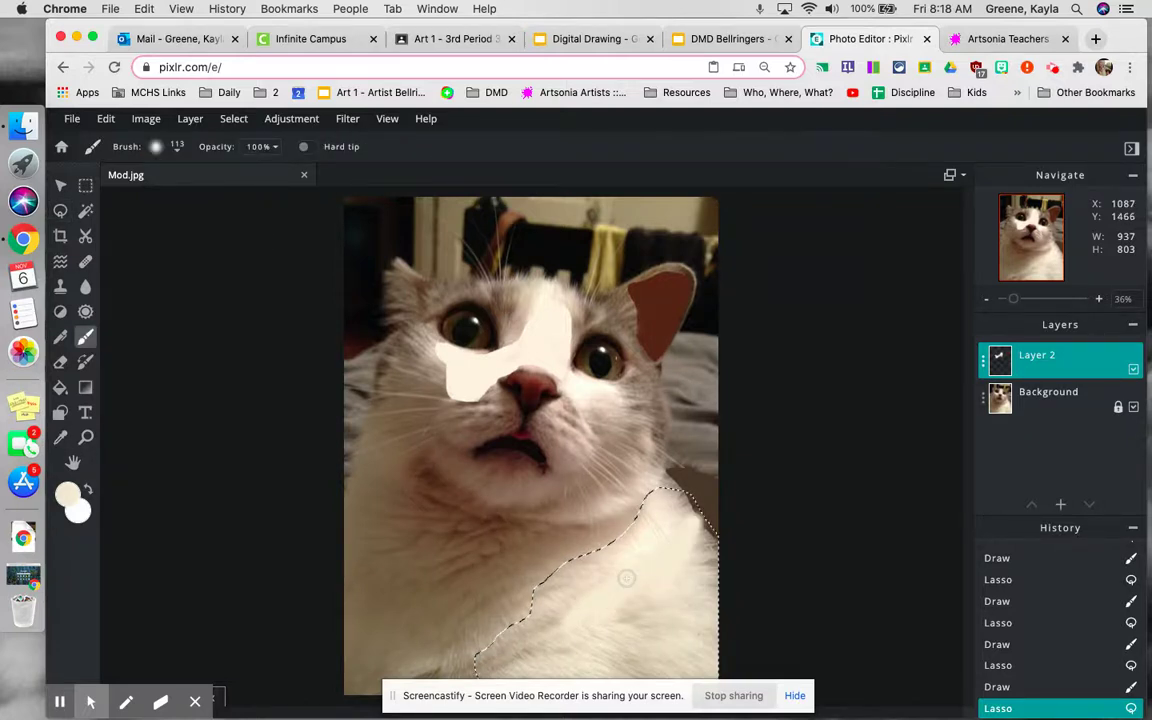
left_click(155, 147)
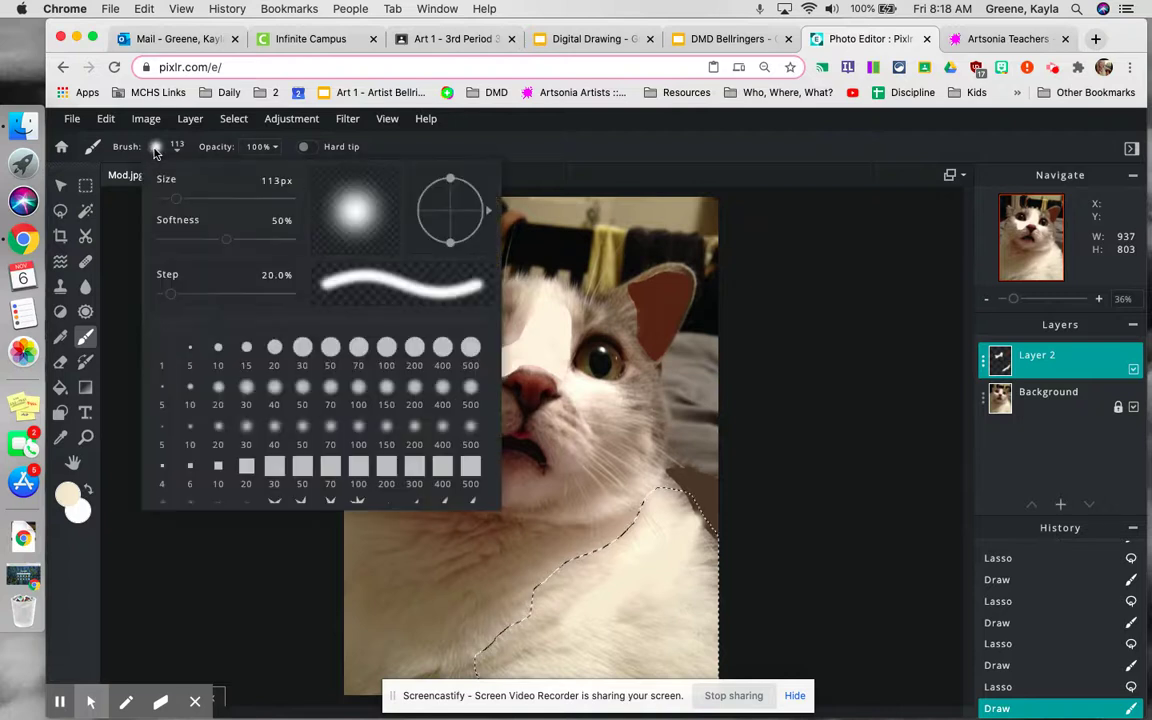
left_click_drag(180, 202, 251, 208)
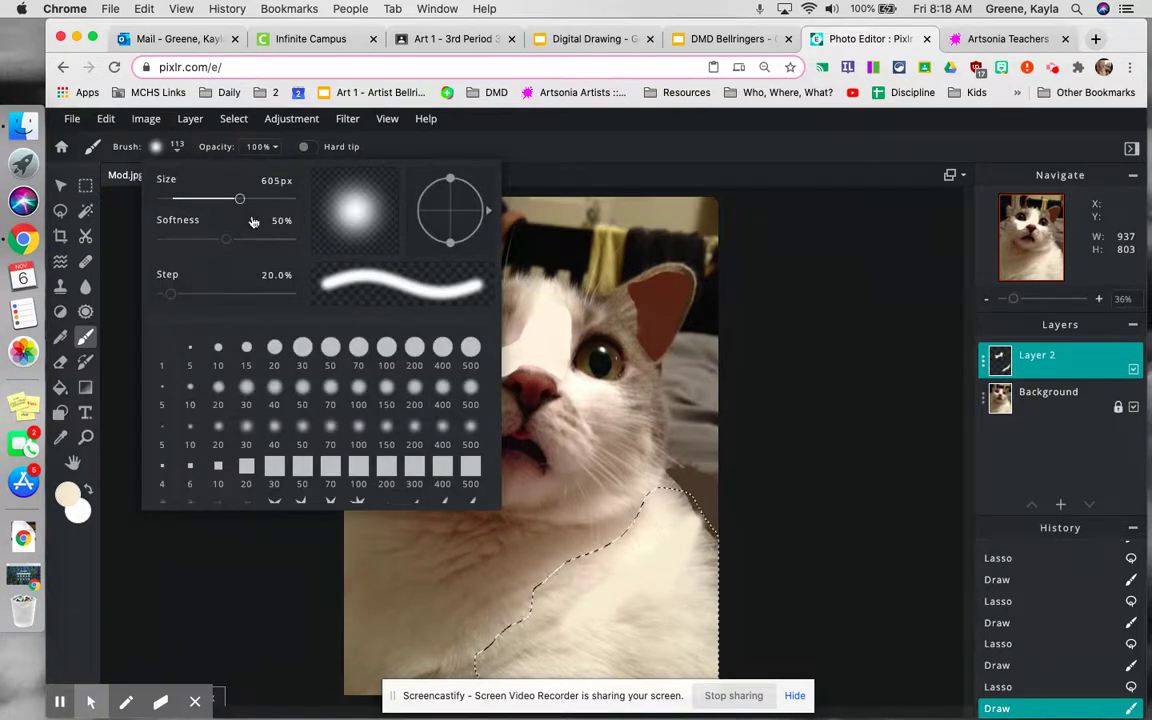
mouse_move(603, 575)
left_mouse_down()
mouse_move(520, 560)
mouse_move(480, 600)
mouse_move(753, 633)
mouse_move(697, 464)
left_mouse_up()
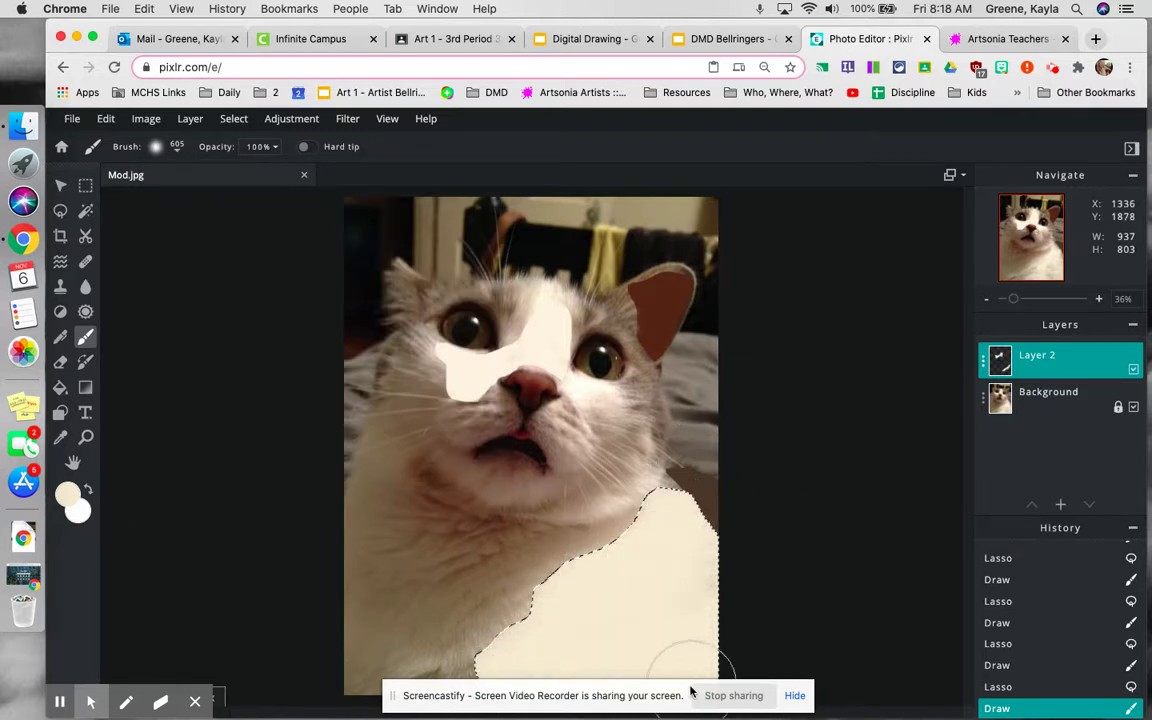
Lasso the white cheek patch below the right-hand eye, about 260 by 230 px, paint it with a sampled off-white, and dismiss the advertisement.
key("l")
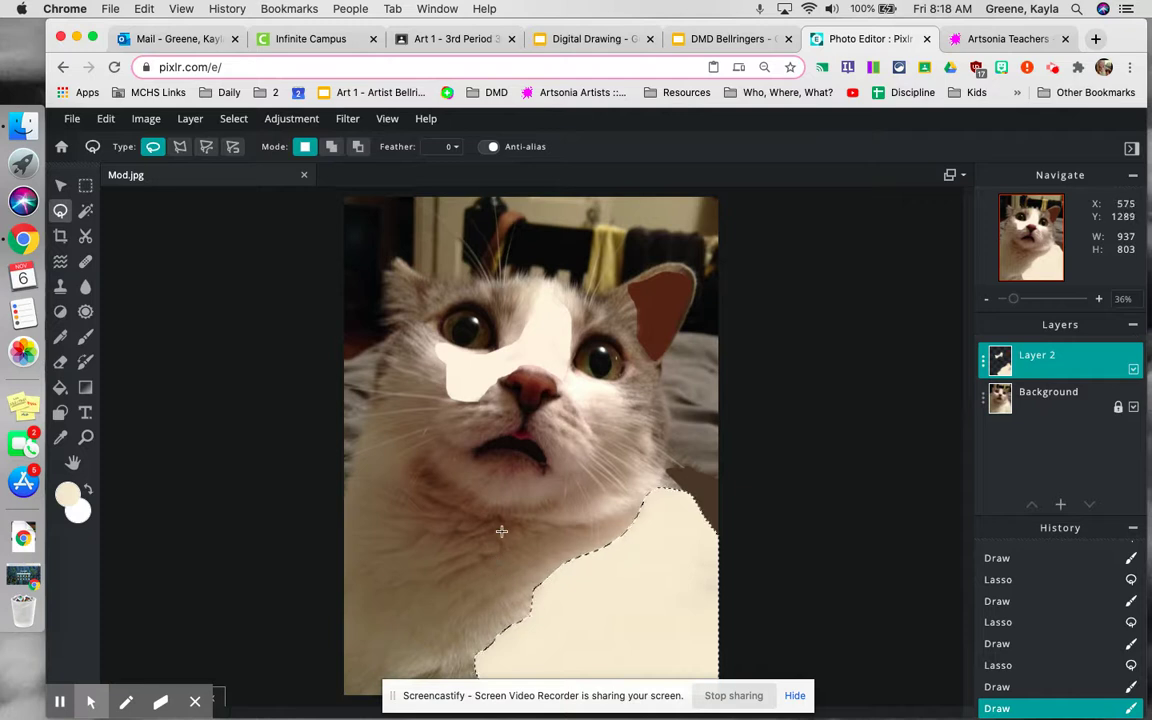
left_click_drag(621, 391, 587, 380)
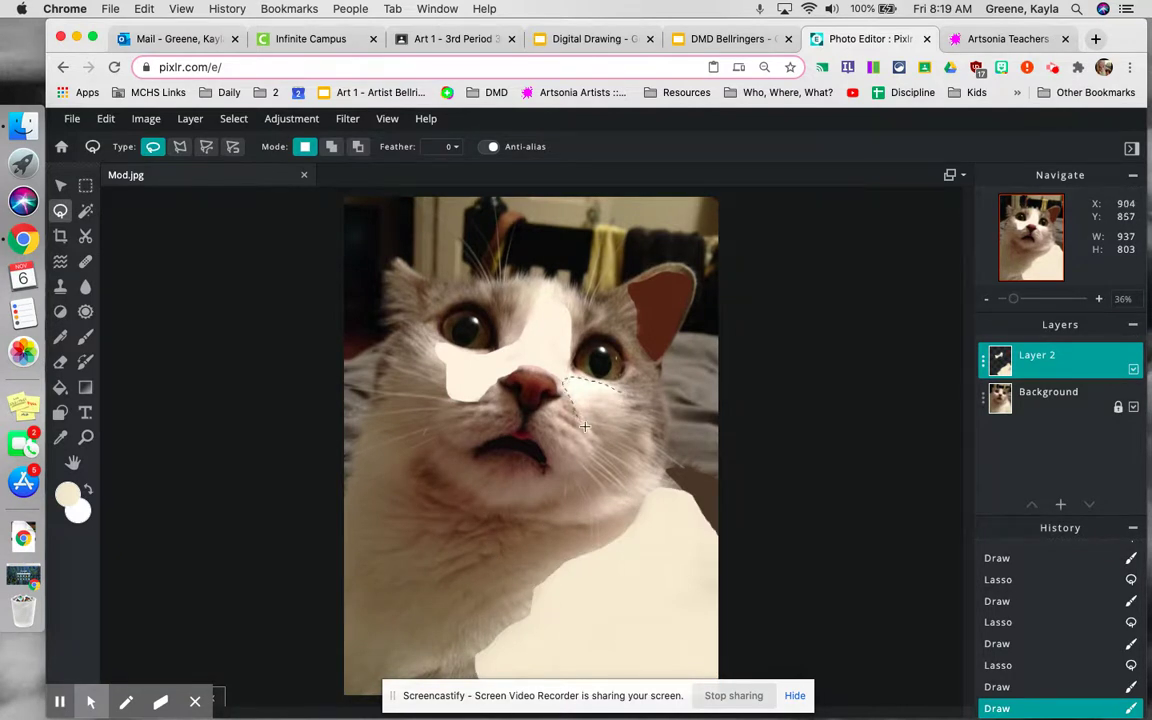
mouse_move(616, 431)
left_mouse_down()
mouse_move(624, 403)
mouse_move(604, 389)
left_mouse_up()
key("i")
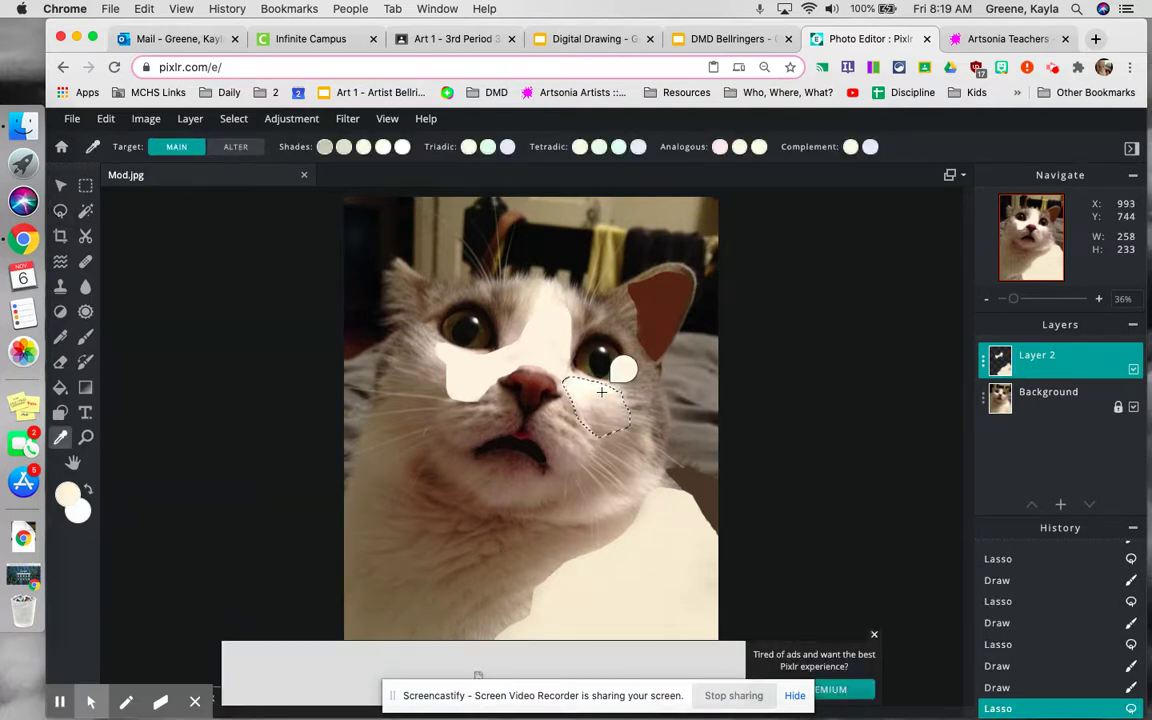
key("b")
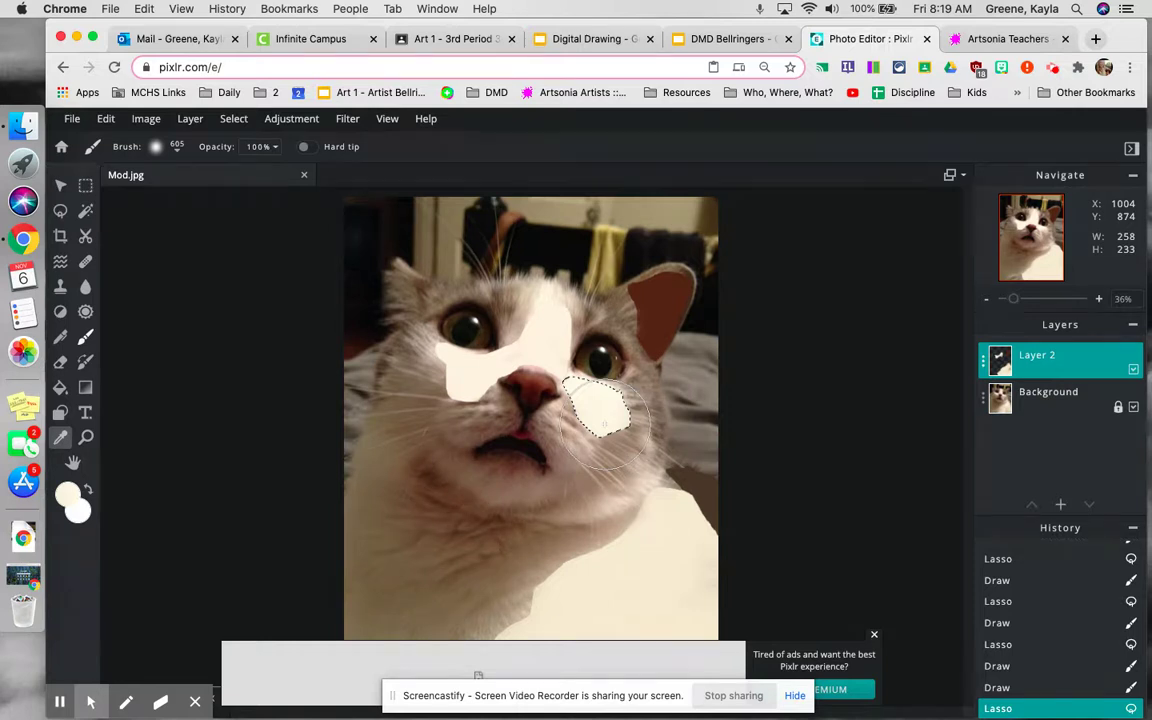
left_click(604, 422)
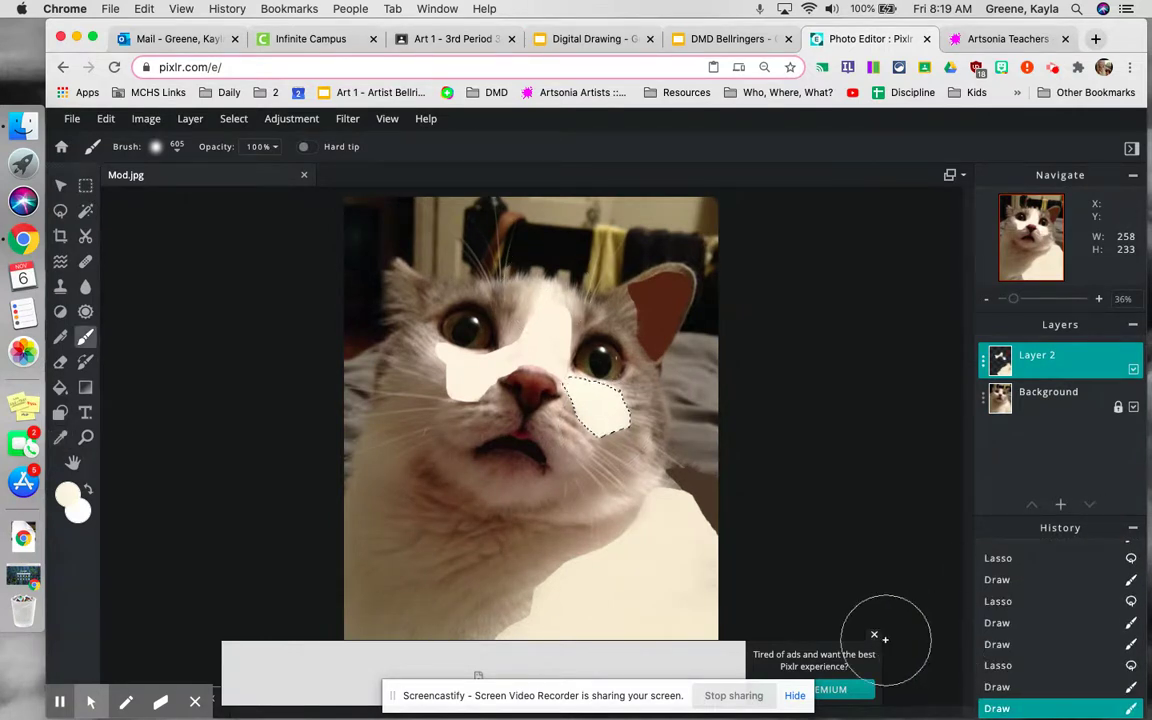
left_click(873, 636)
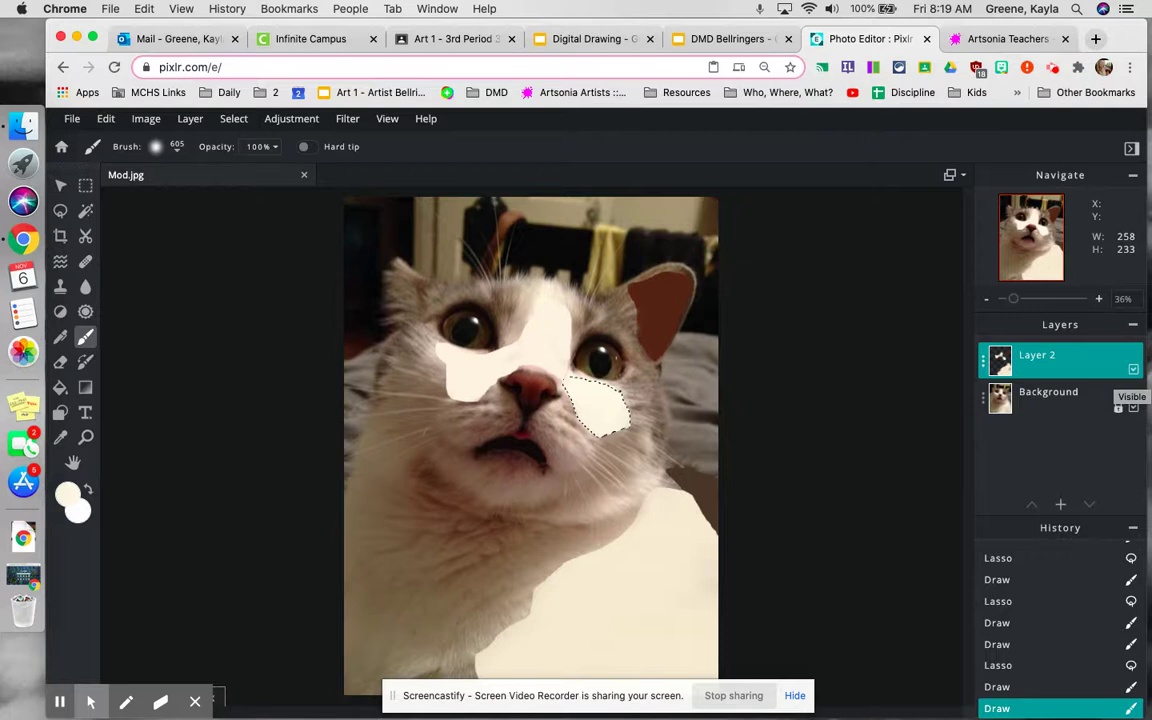
Hide the layer holding the painted colour areas and rename it Big Shapes.
left_click(1134, 370)
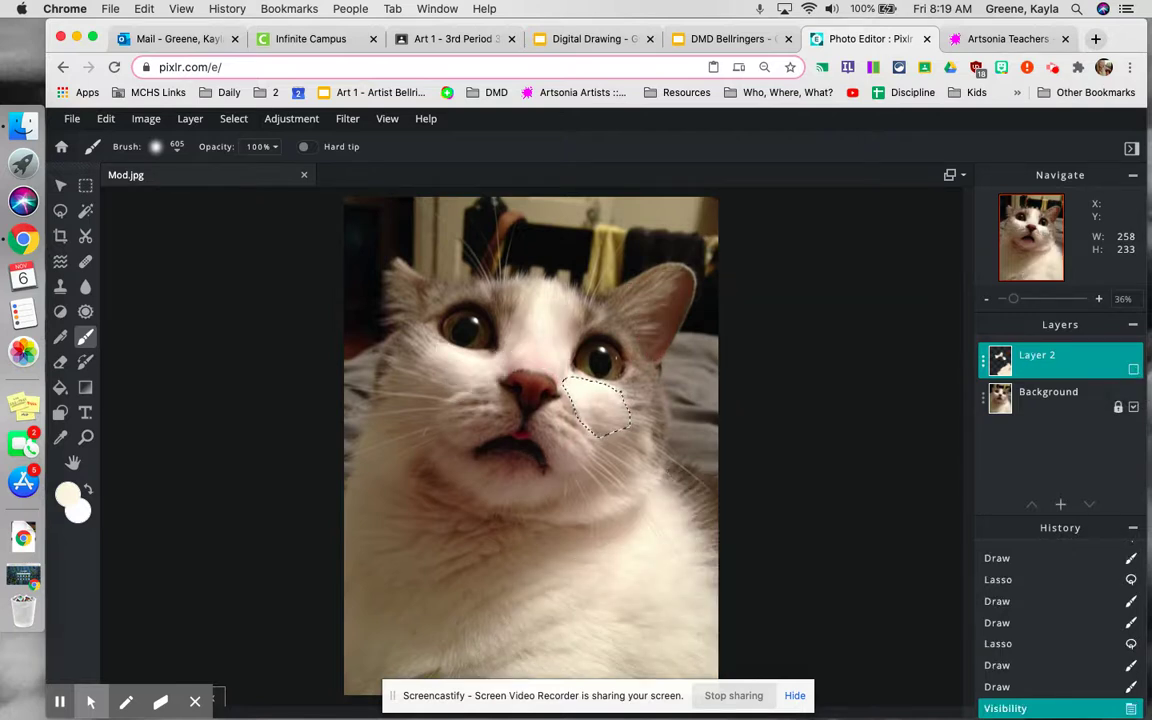
left_click(985, 360)
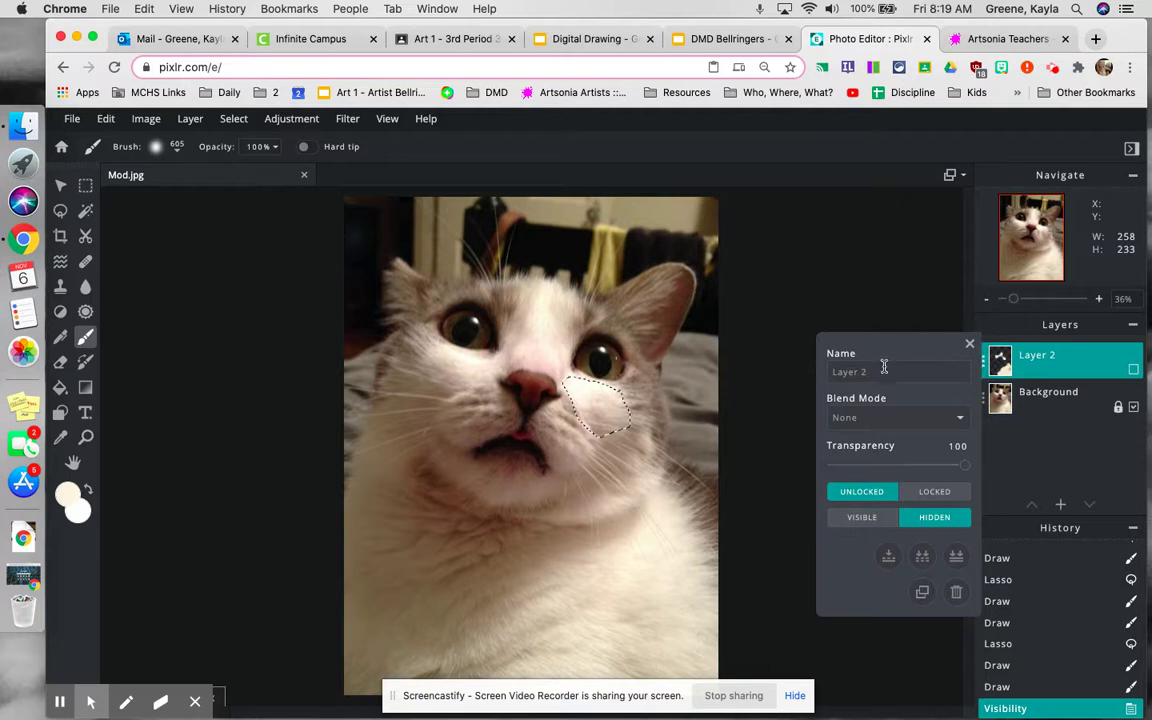
left_click_drag(886, 371, 824, 374)
type("Big Shapes")
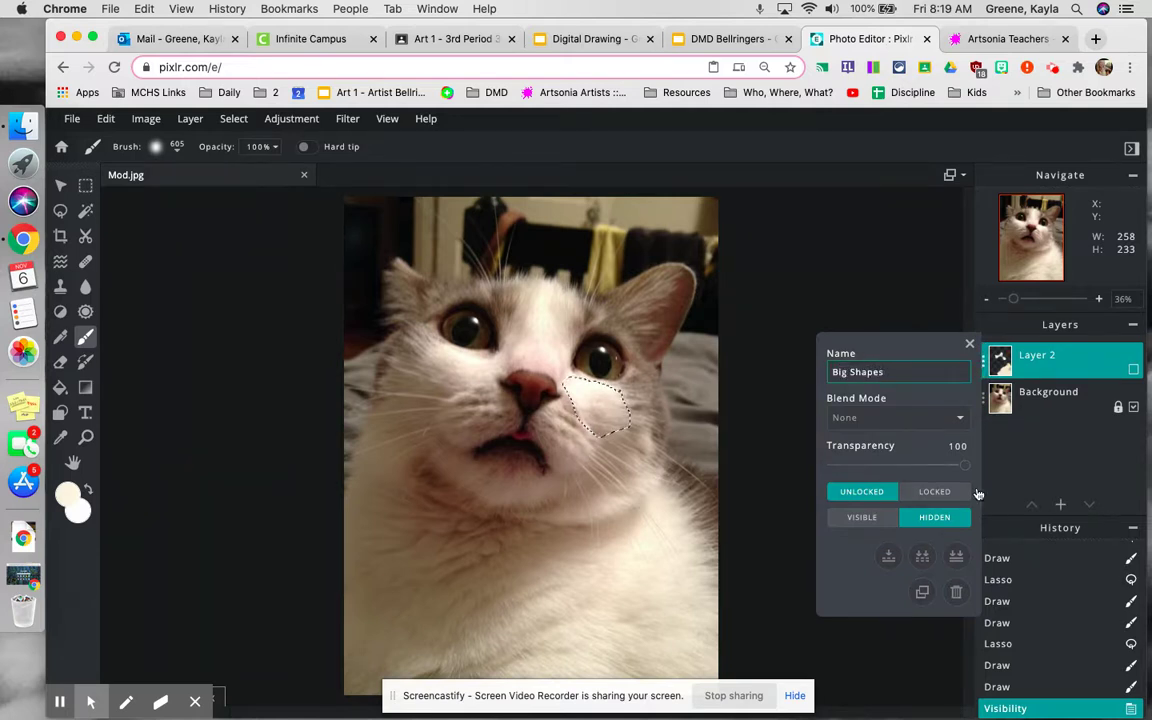
left_click(969, 343)
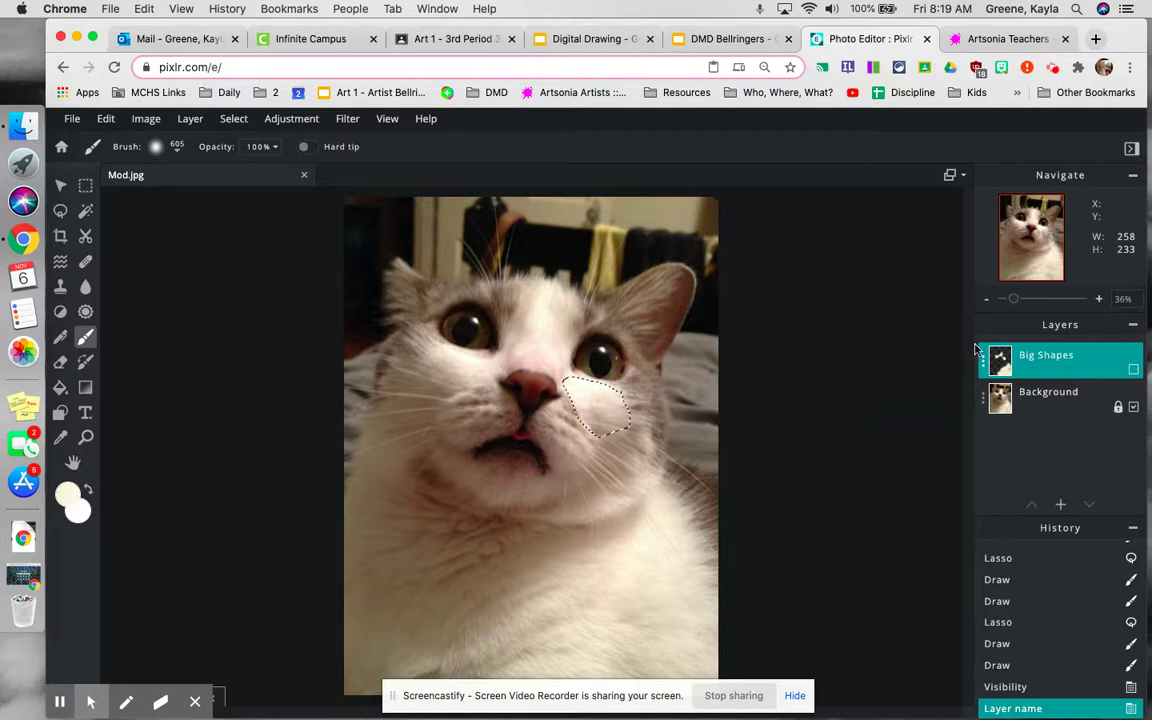
Add an empty layer above Big Shapes and name it Details.
left_click(1061, 505)
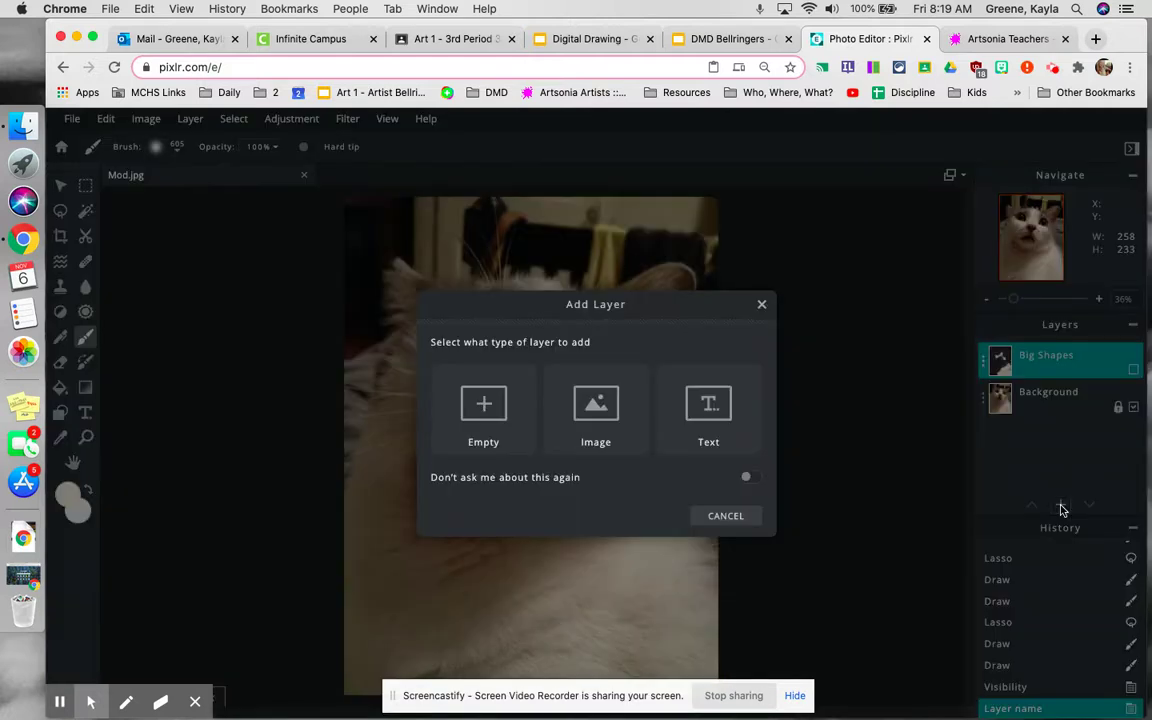
left_click(484, 410)
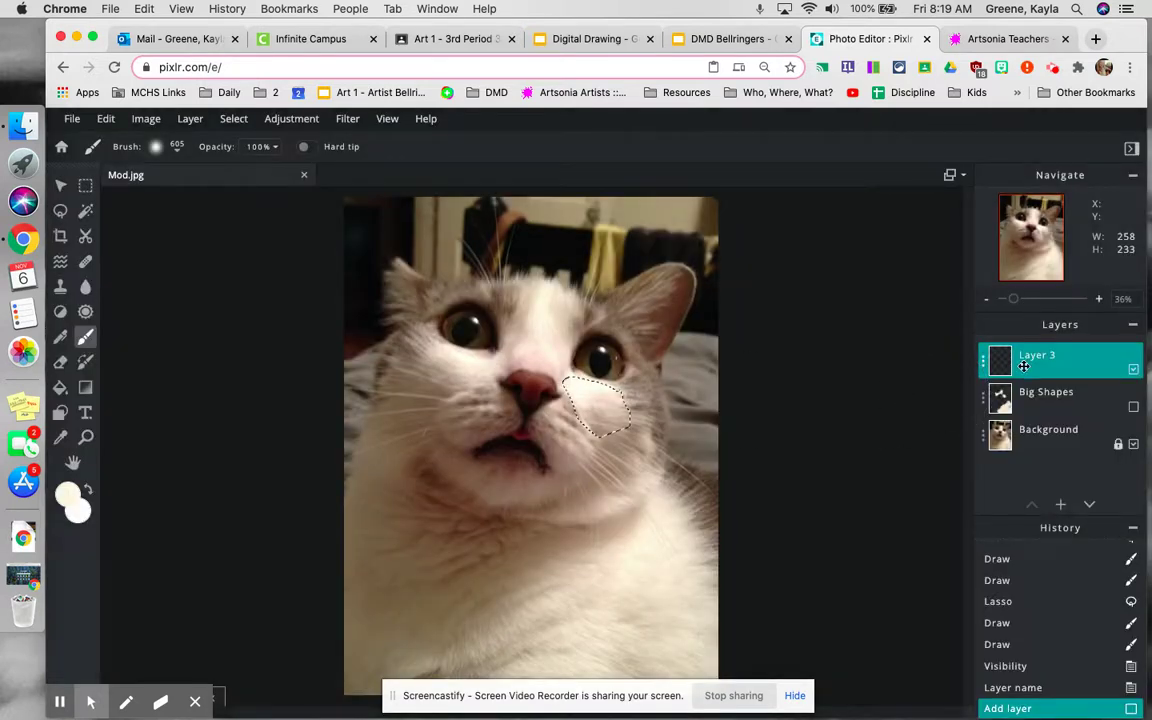
left_click(993, 362)
left_click_drag(887, 370, 820, 375)
type("Details")
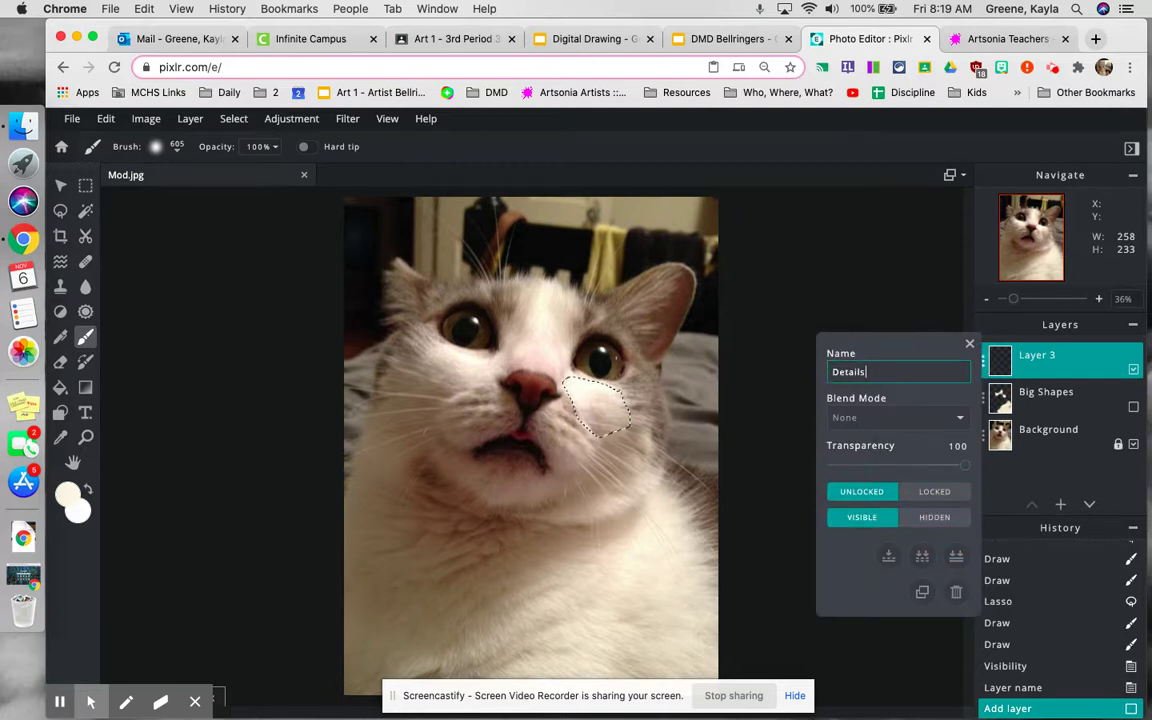
key("Return")
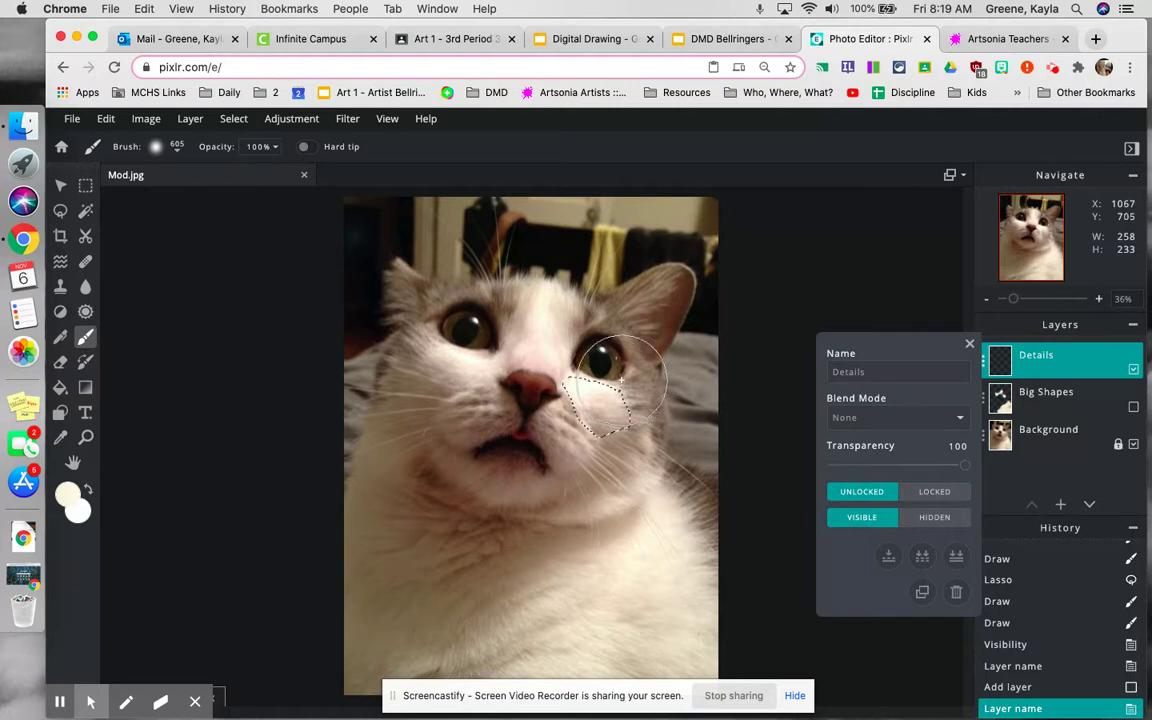
Lasso the dark whisker marking to the left of the nose, about 102 by 25 px, and paint it with a sampled brown.
key("l")
scroll(539, 400, "up", 5)
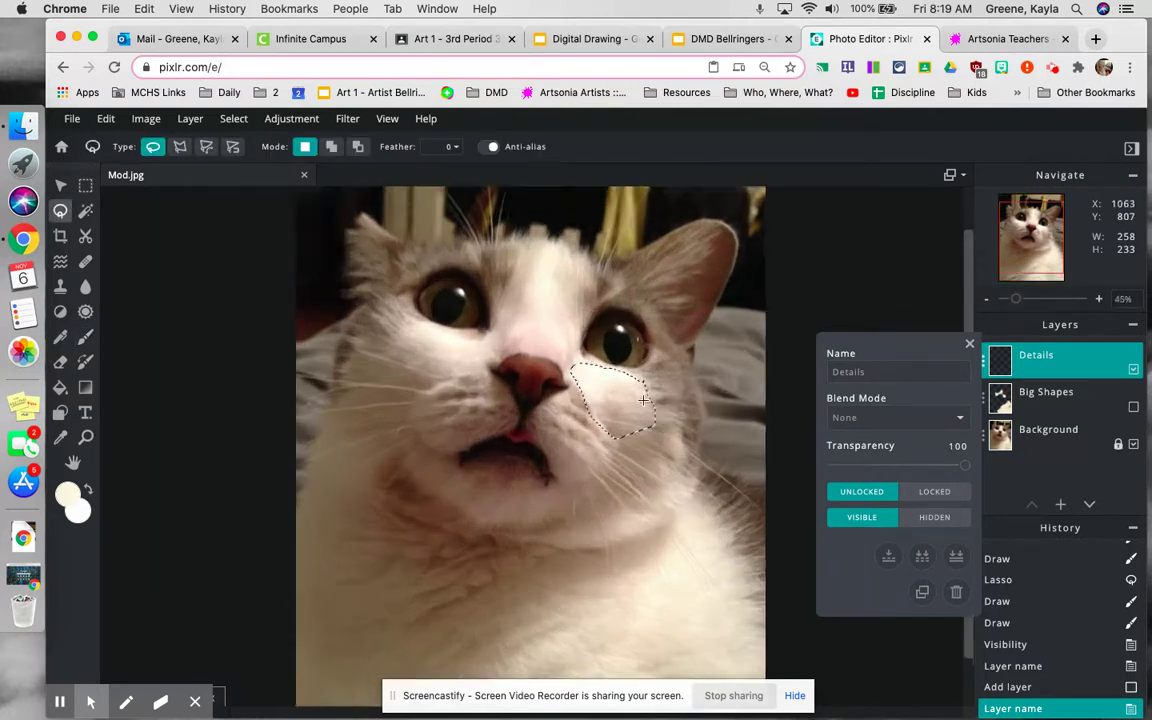
scroll(585, 400, "up", 5)
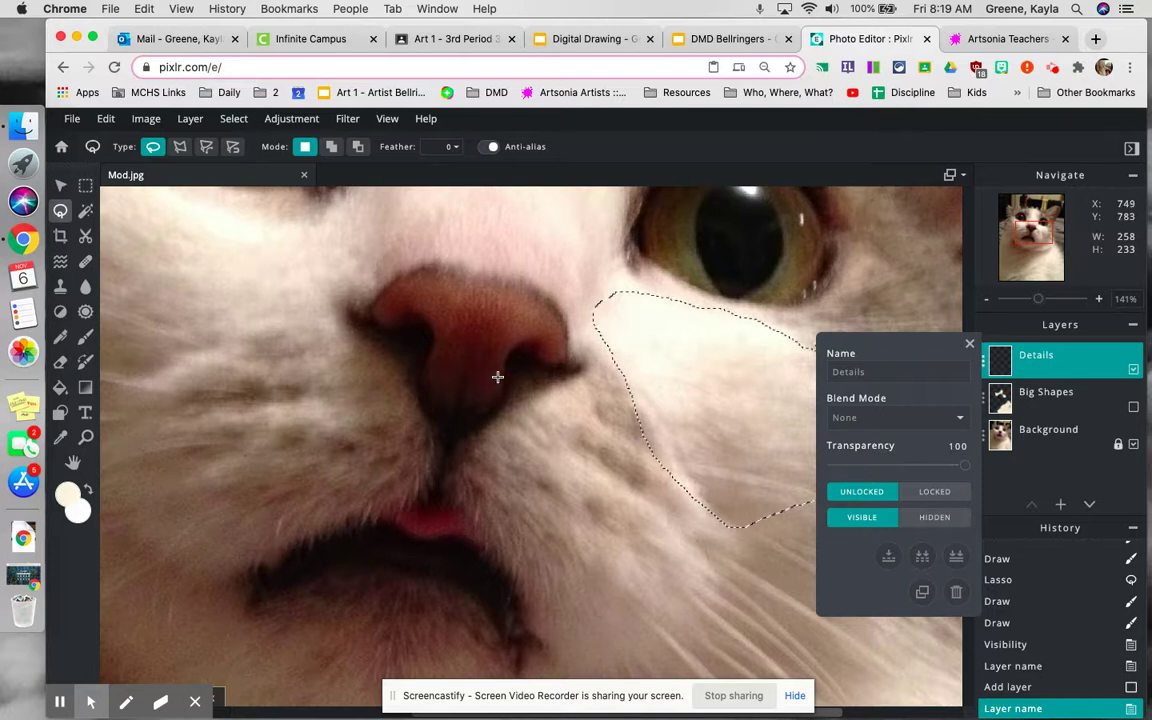
mouse_move(295, 385)
left_mouse_down()
mouse_move(251, 378)
mouse_move(195, 399)
mouse_move(294, 397)
left_mouse_up()
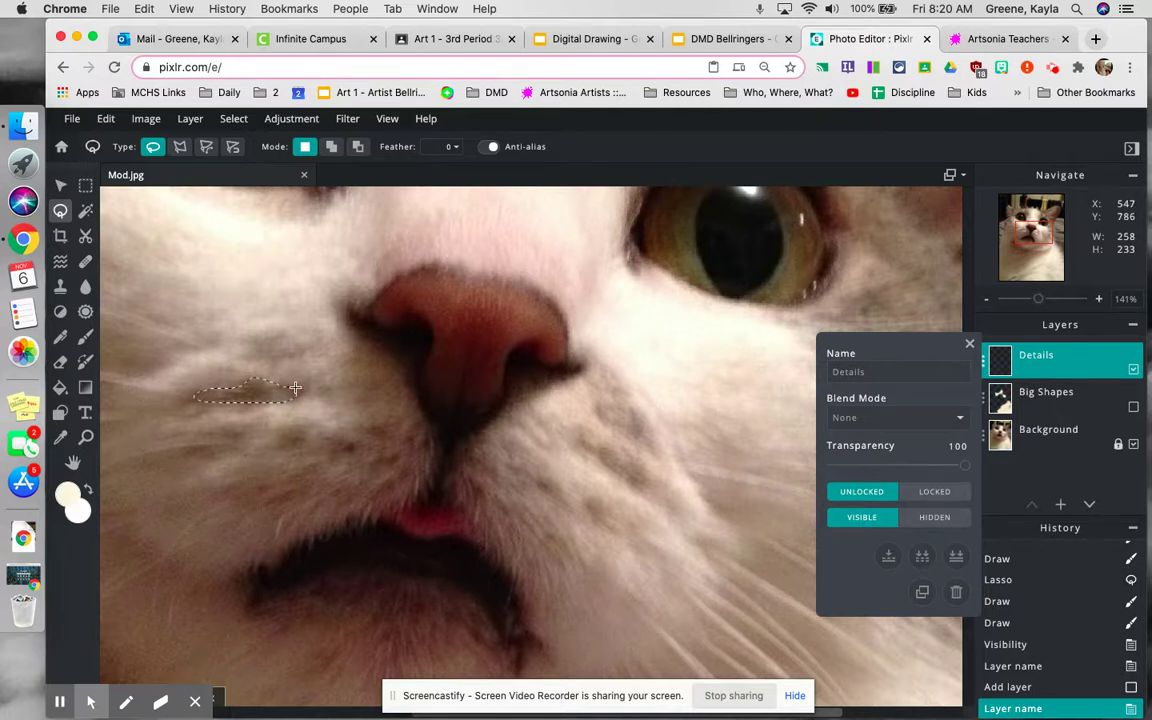
key("i")
left_click(278, 370)
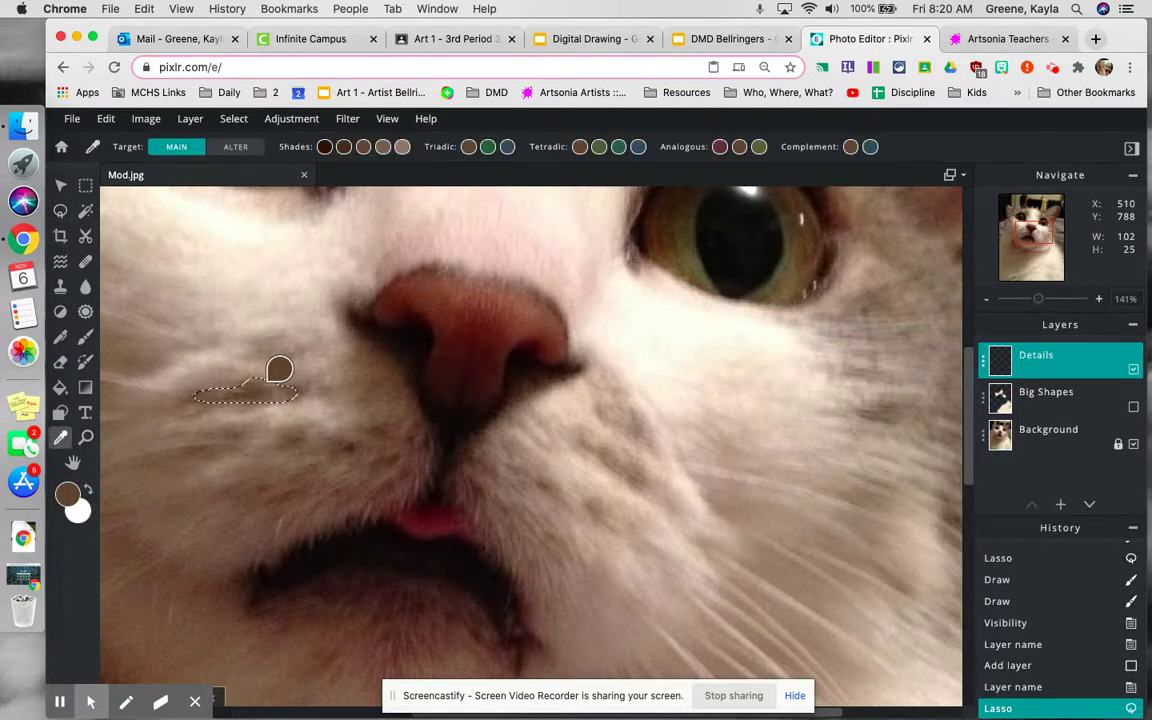
key("b")
mouse_move(266, 390)
left_mouse_down()
mouse_move(217, 390)
mouse_move(378, 391)
left_mouse_up()
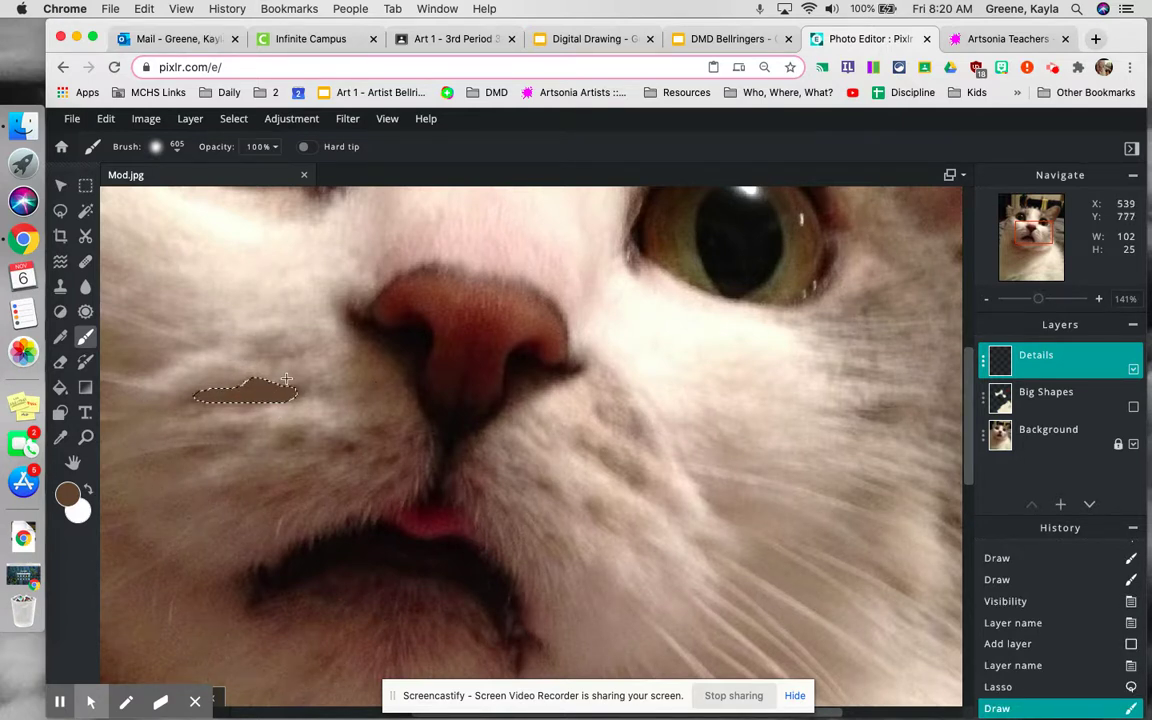
Sample a light beige from the cheek fur, reduce the brush to 13 px, and try to paint fine fur strokes around the brown marking.
key("i")
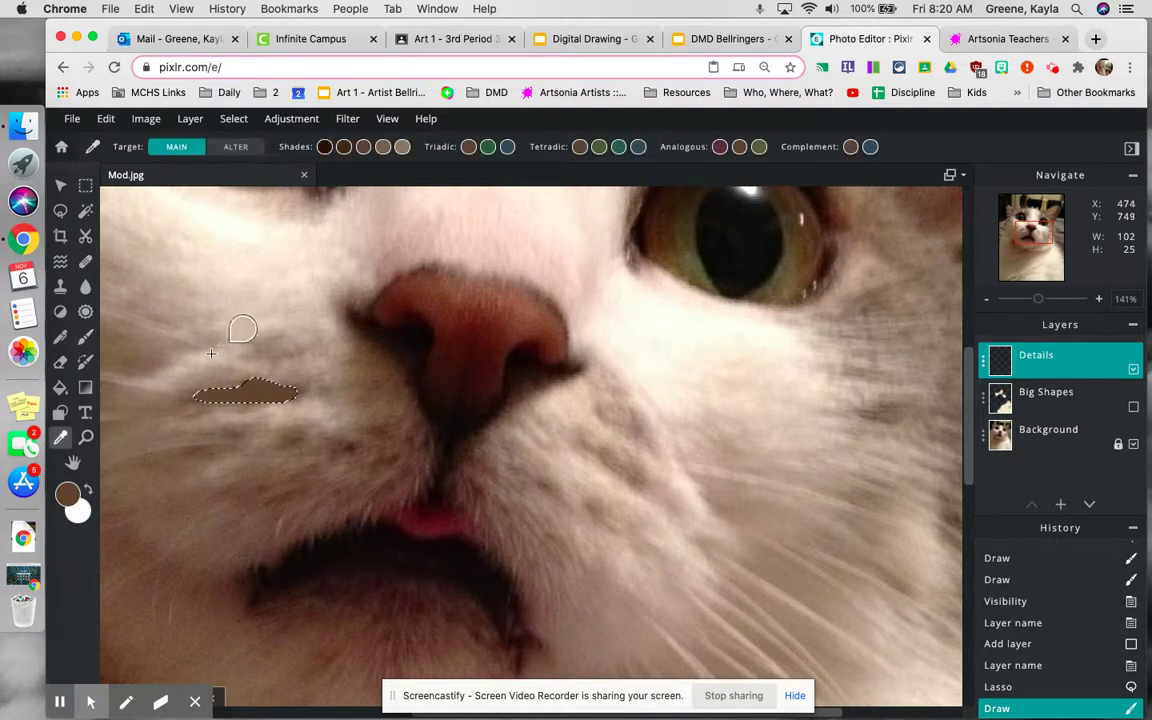
left_click(231, 332)
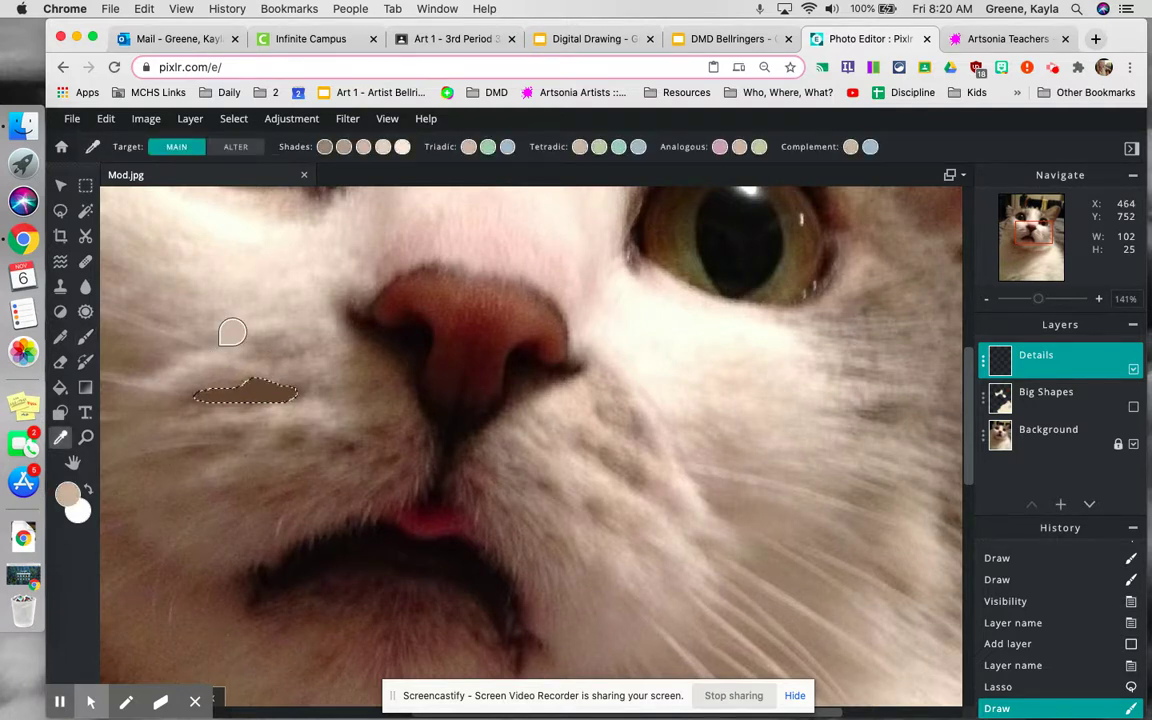
key("b")
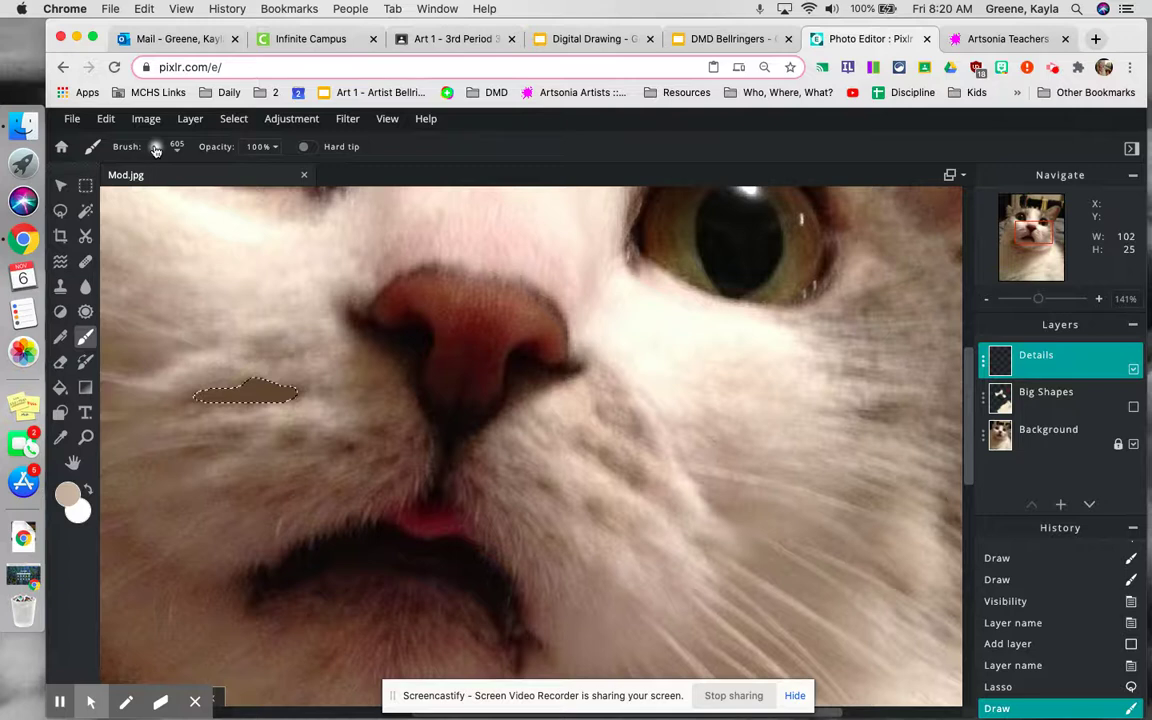
left_click(156, 147)
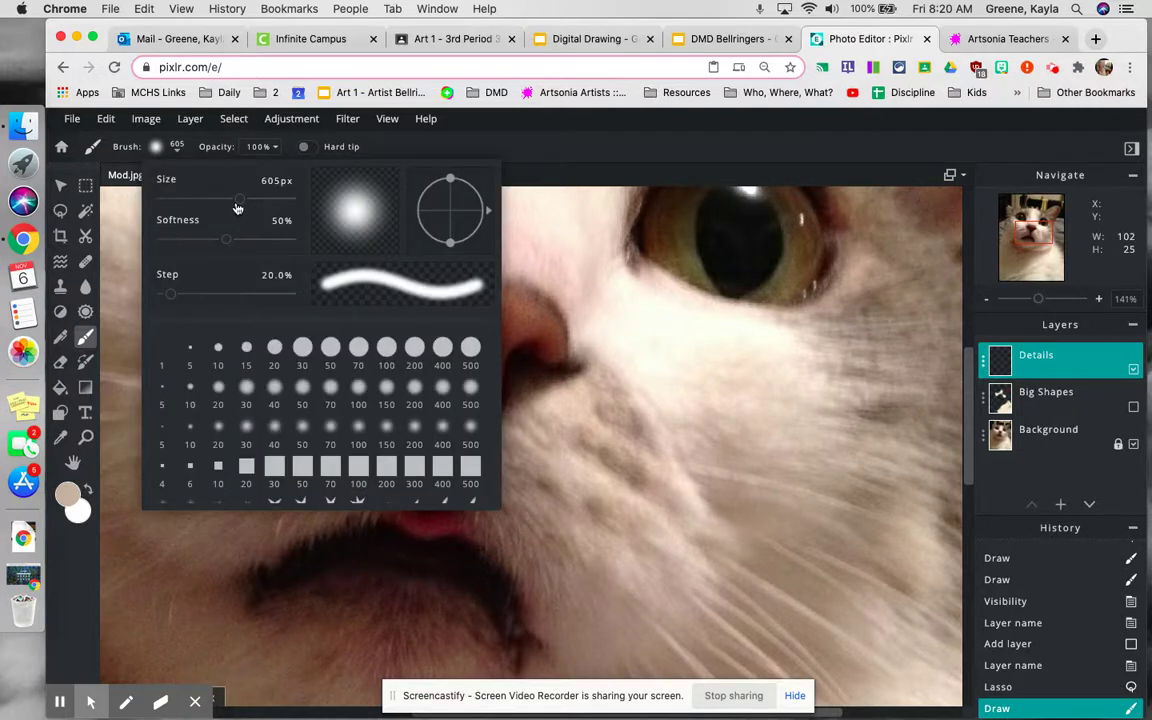
left_click_drag(193, 200, 160, 199)
left_click(156, 149)
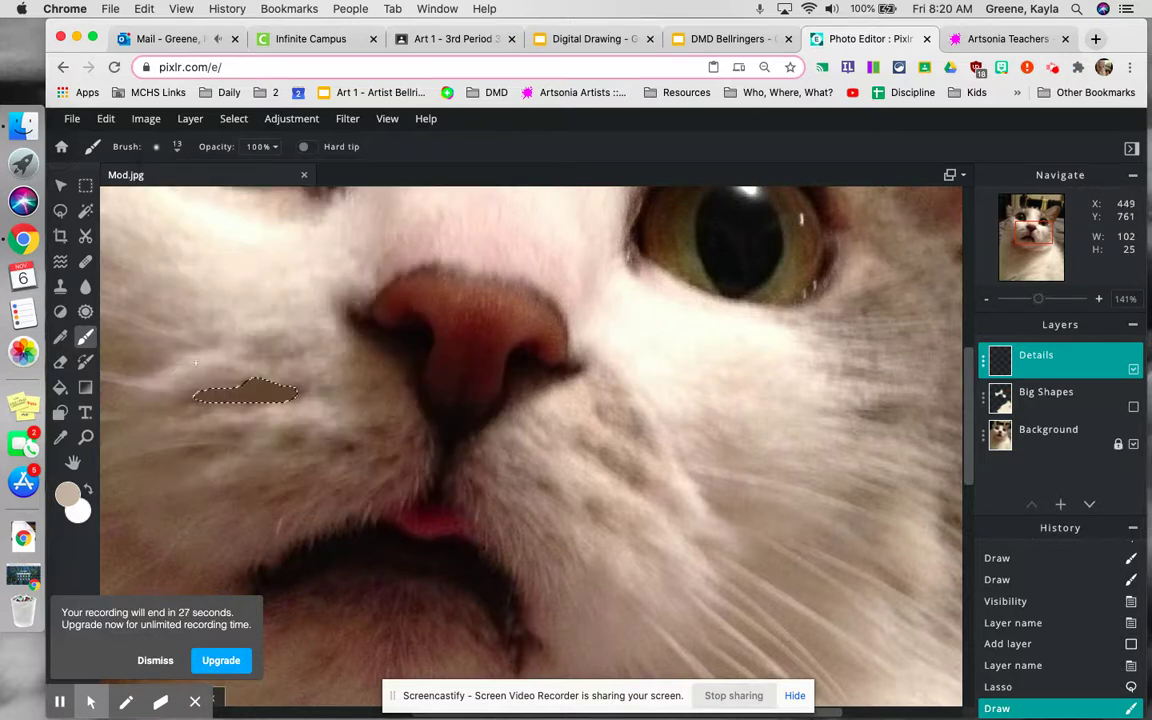
mouse_move(188, 363)
left_mouse_down()
mouse_move(198, 357)
mouse_move(184, 357)
left_mouse_up()
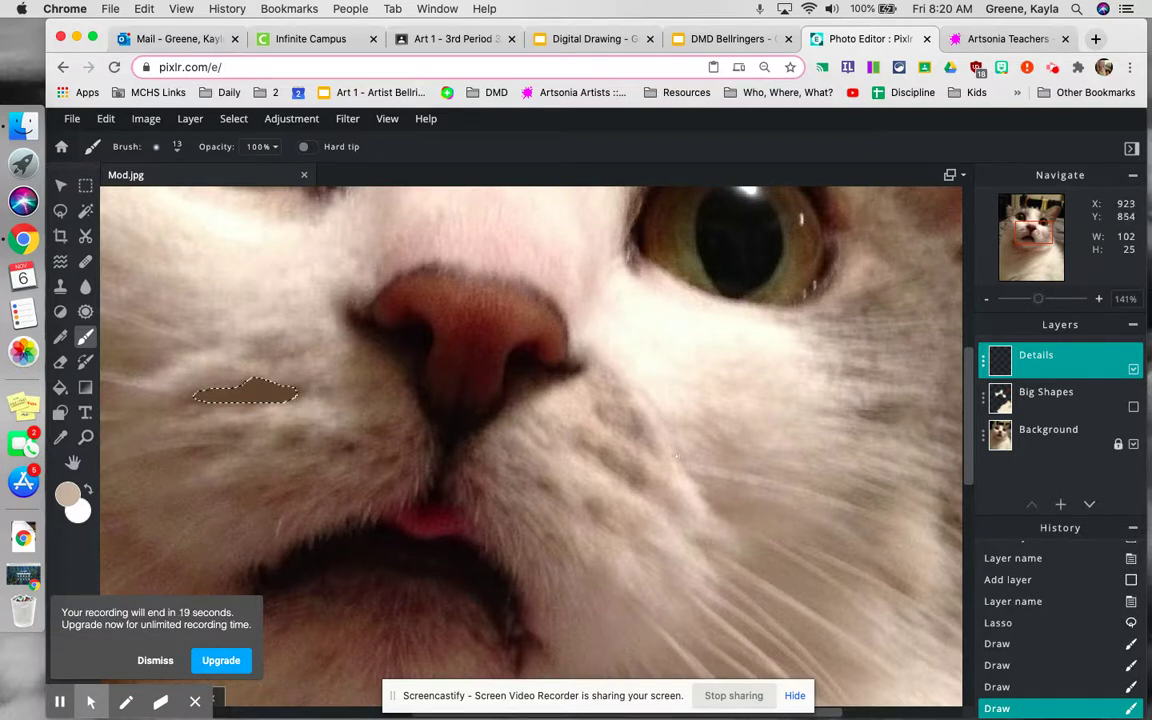
scroll(677, 446, "down", 5)
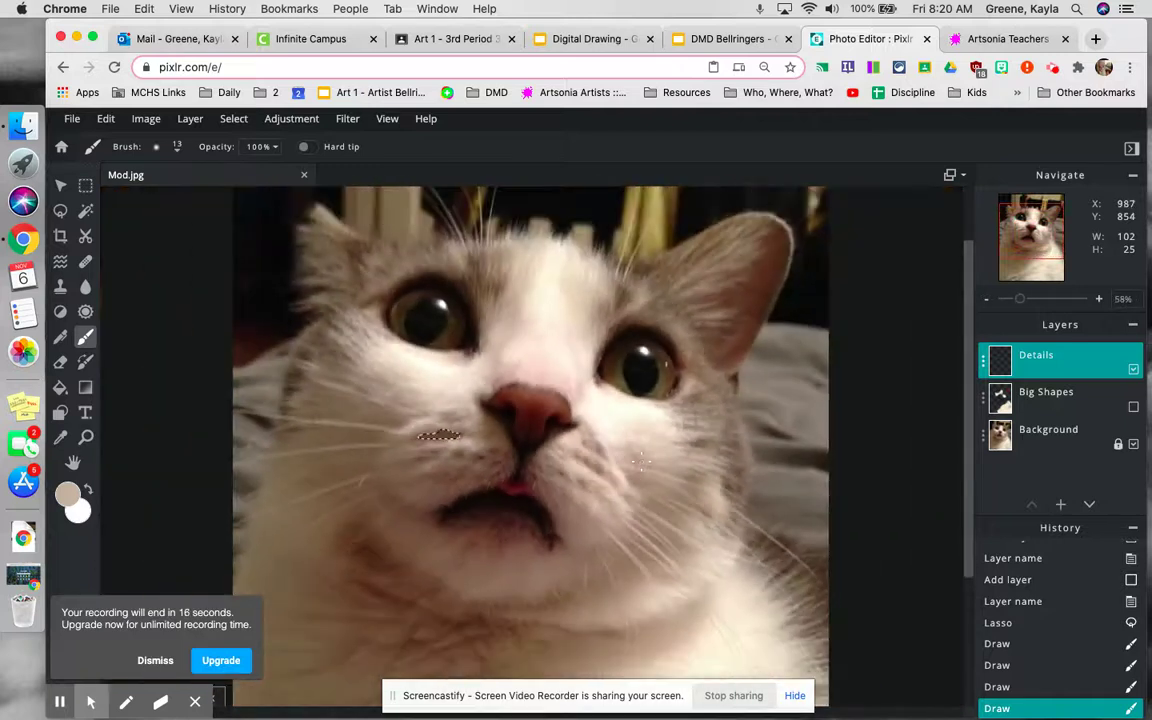
scroll(640, 465, "down", 2)
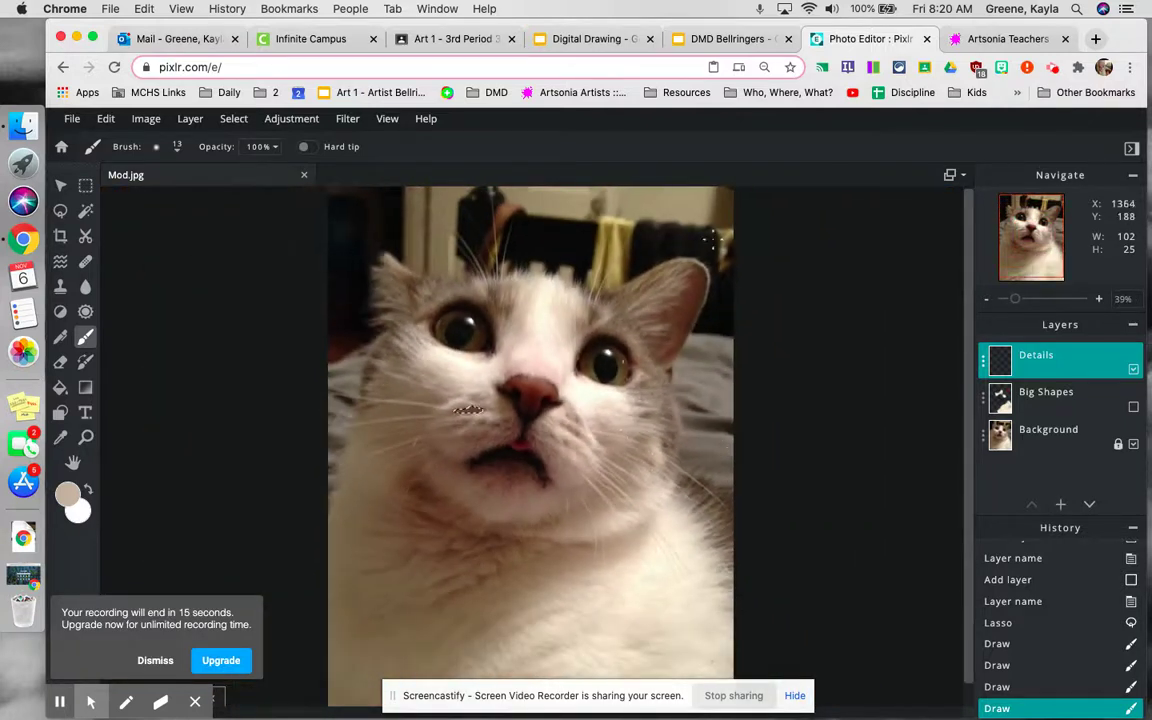